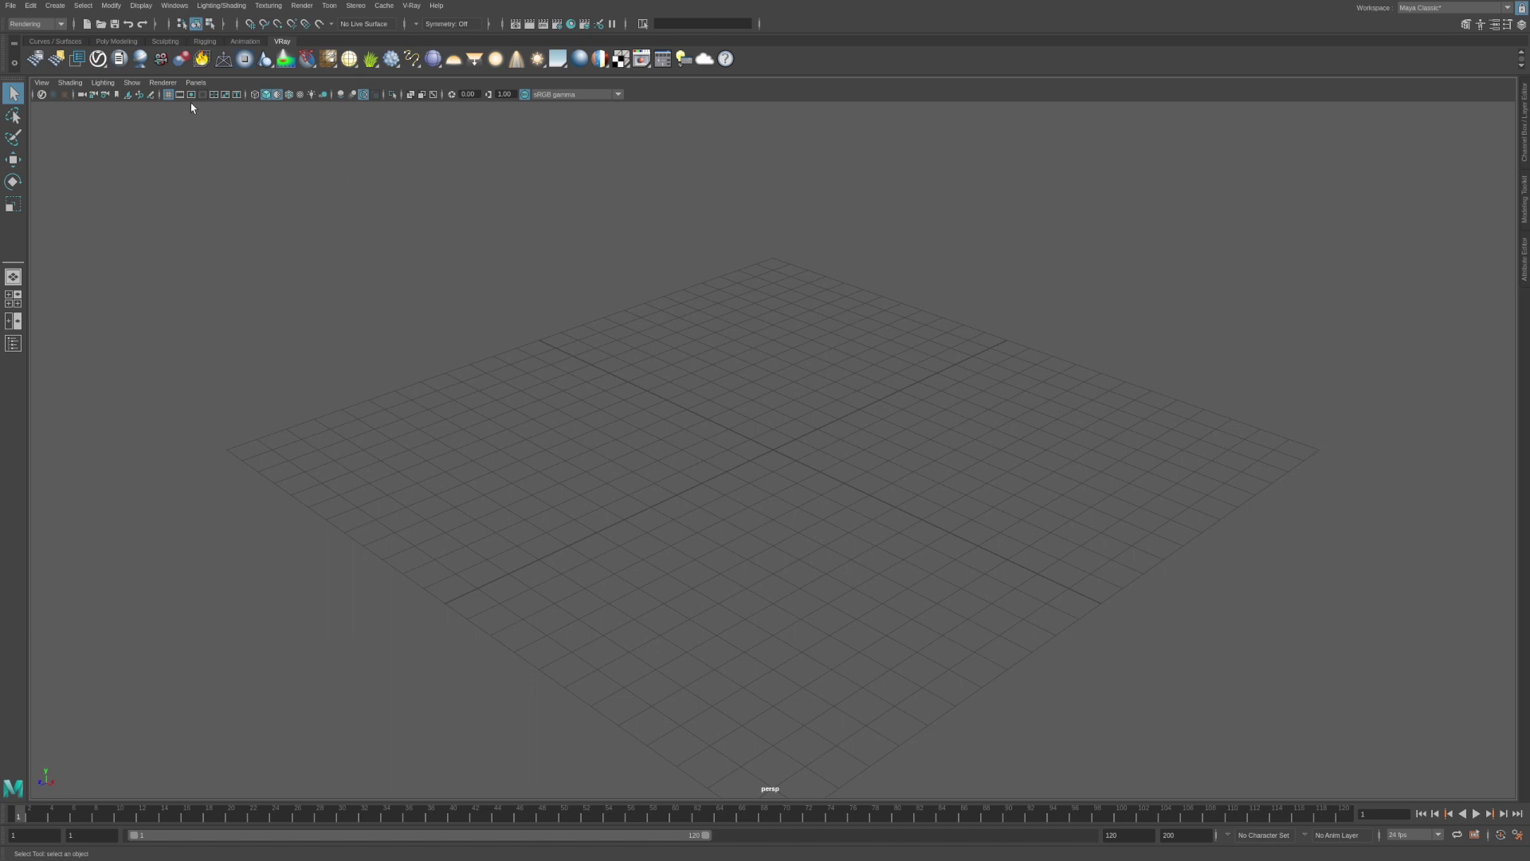
# Step: Open the Chapter_2.ma paint-can scene without saving the current empty scene
pyautogui.click(100, 25)
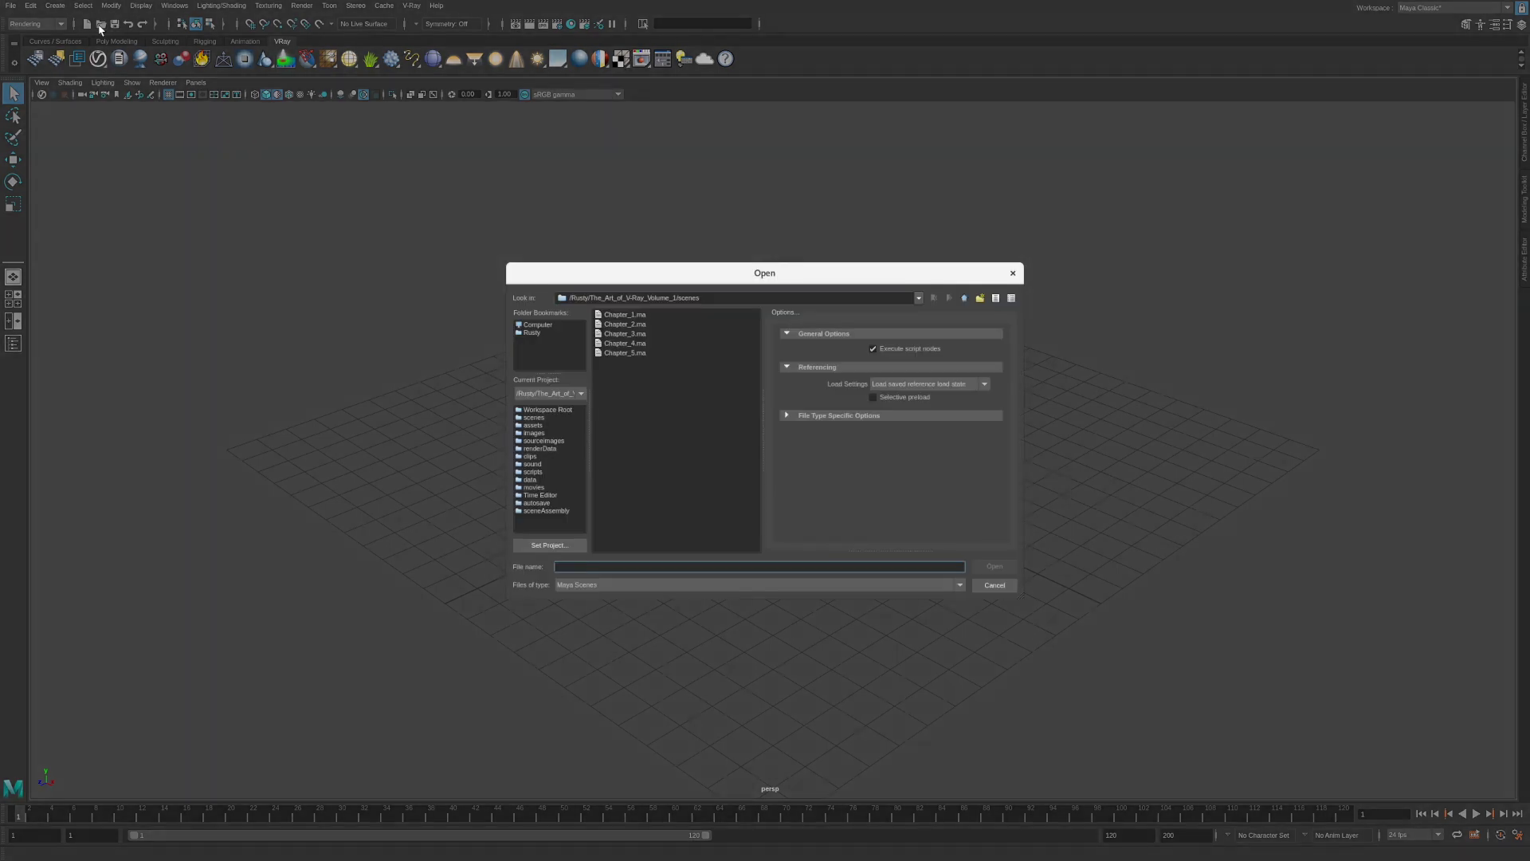
pyautogui.click(637, 324)
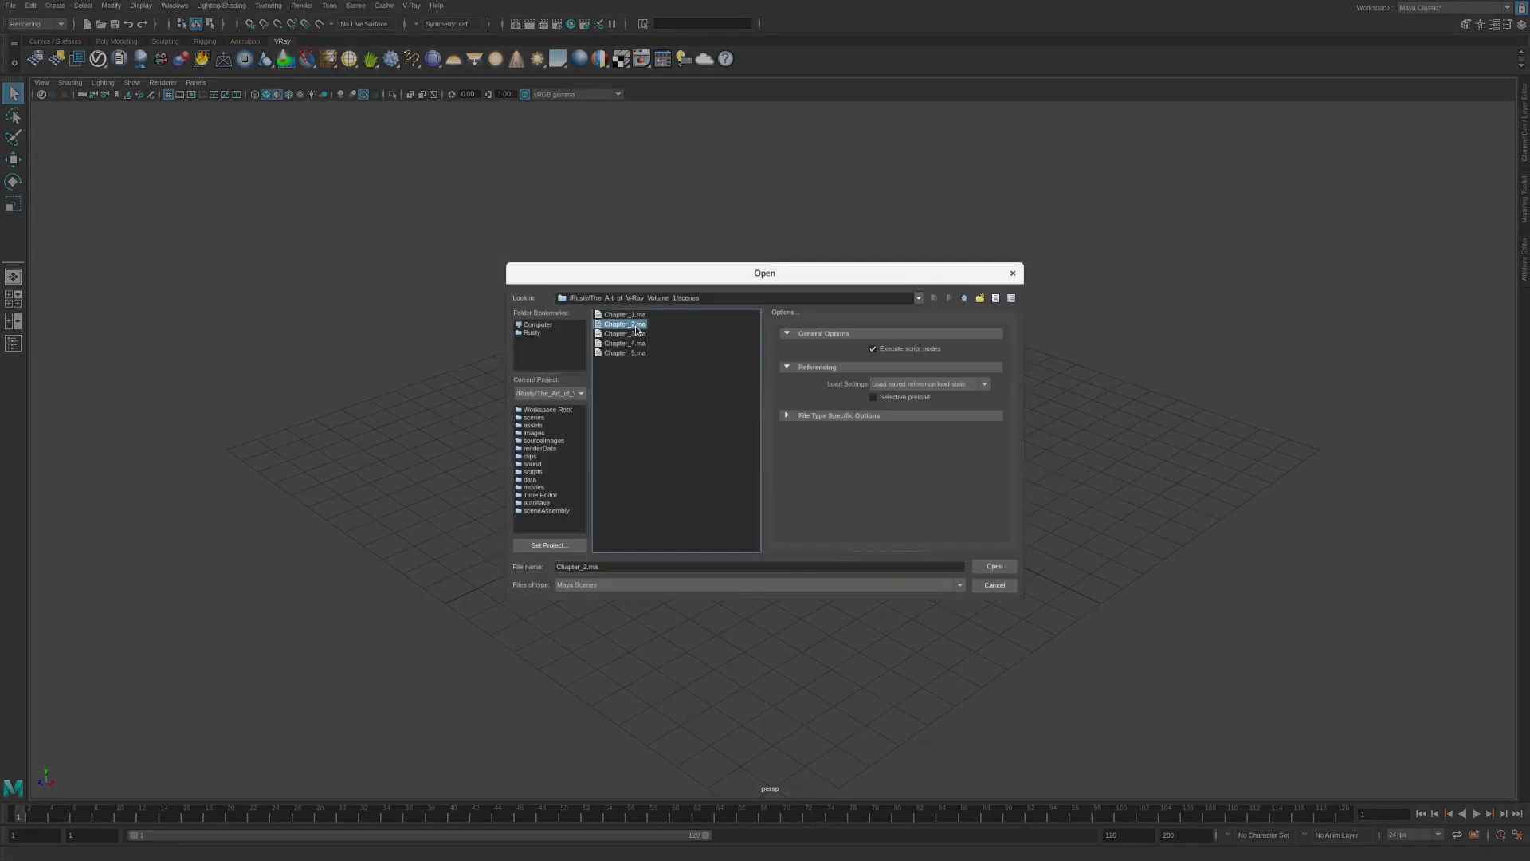
pyautogui.click(994, 566)
pyautogui.click(784, 452)
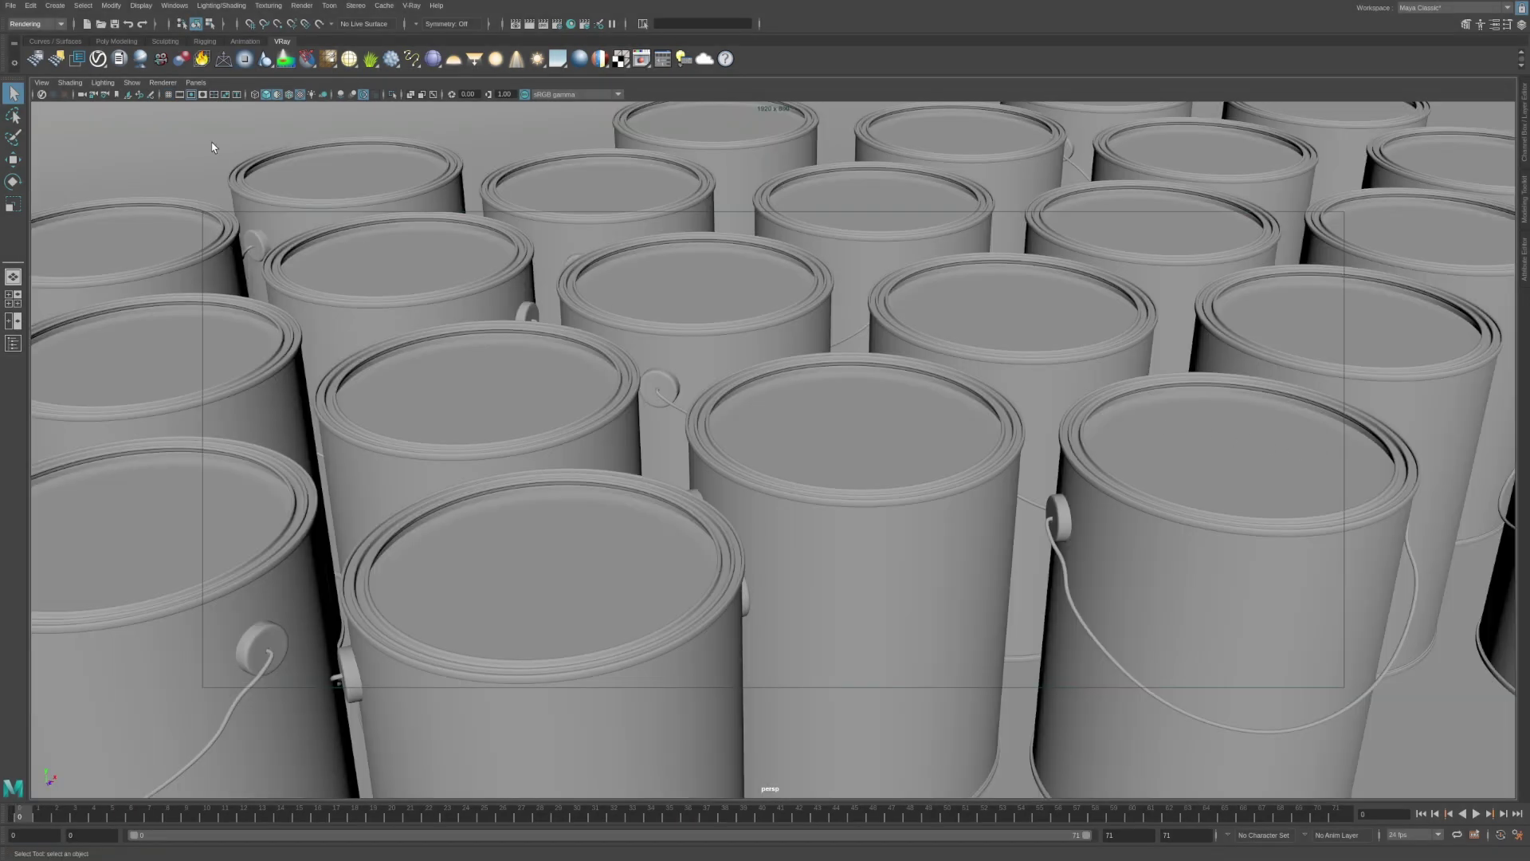
# Step: Start the V-Ray Viewport IPR and set its debug shading mode to Isolate Selected
pyautogui.click(42, 94)
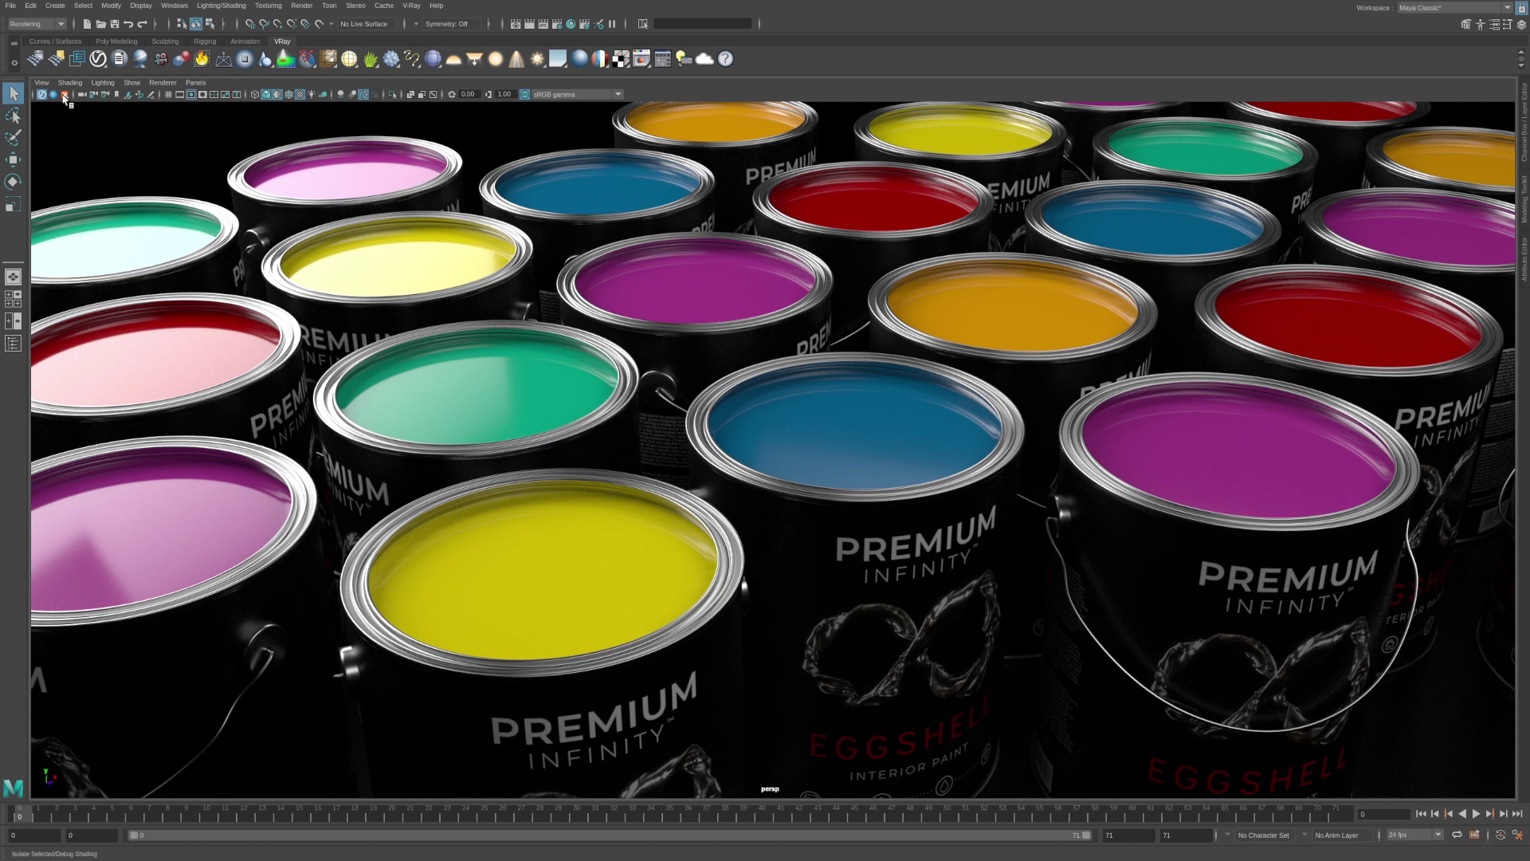
pyautogui.click(65, 95)
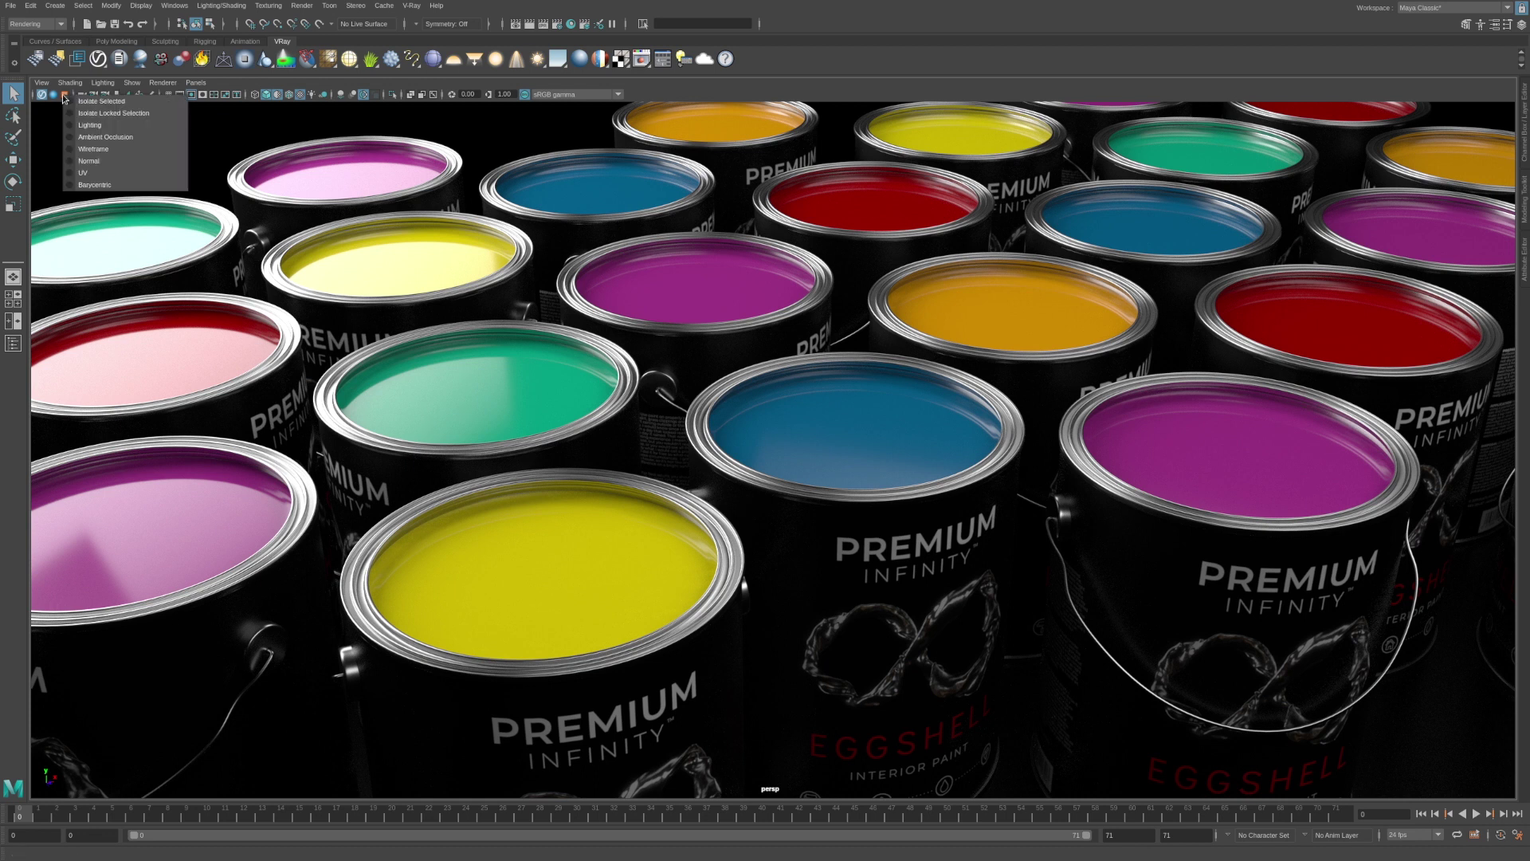
pyautogui.click(137, 102)
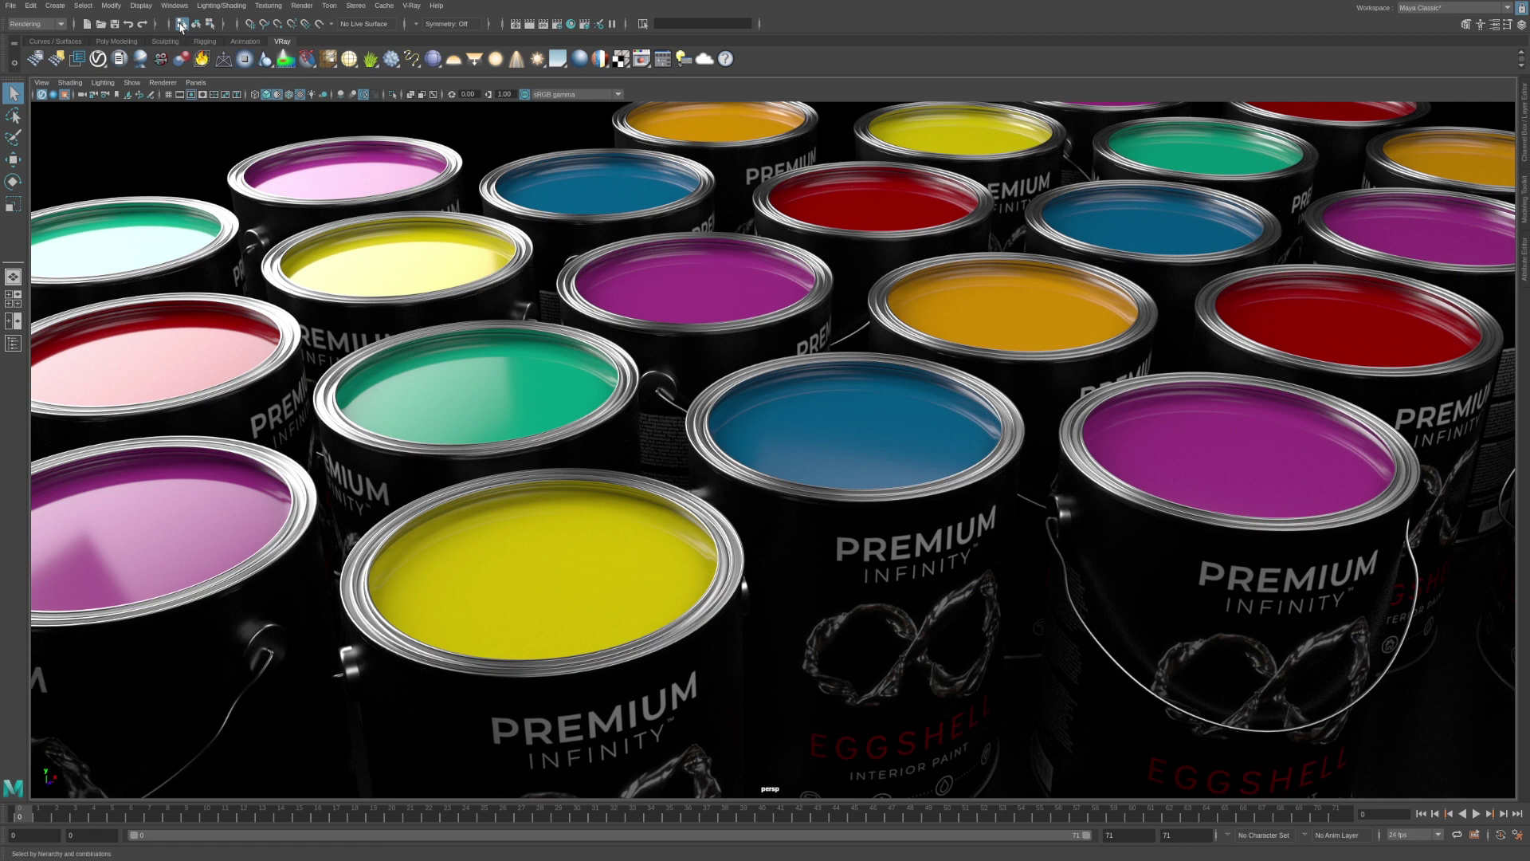
# Step: With select-by-hierarchy on, isolate the red, green, blue and purple paint cans in the IPR
pyautogui.click(181, 25)
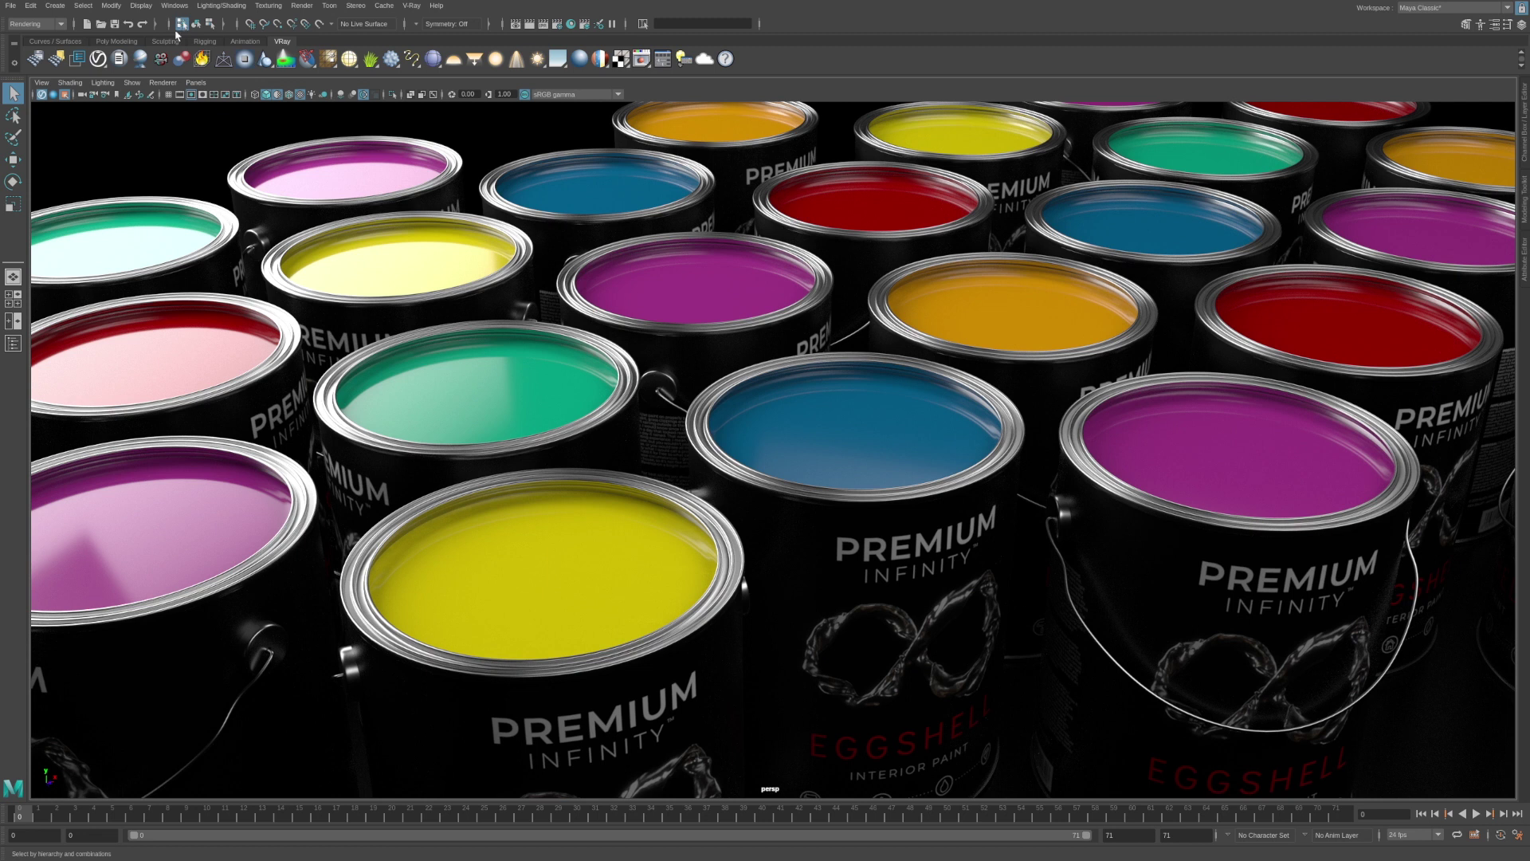
pyautogui.click(150, 365)
pyautogui.hotkey('ctrl', '1')
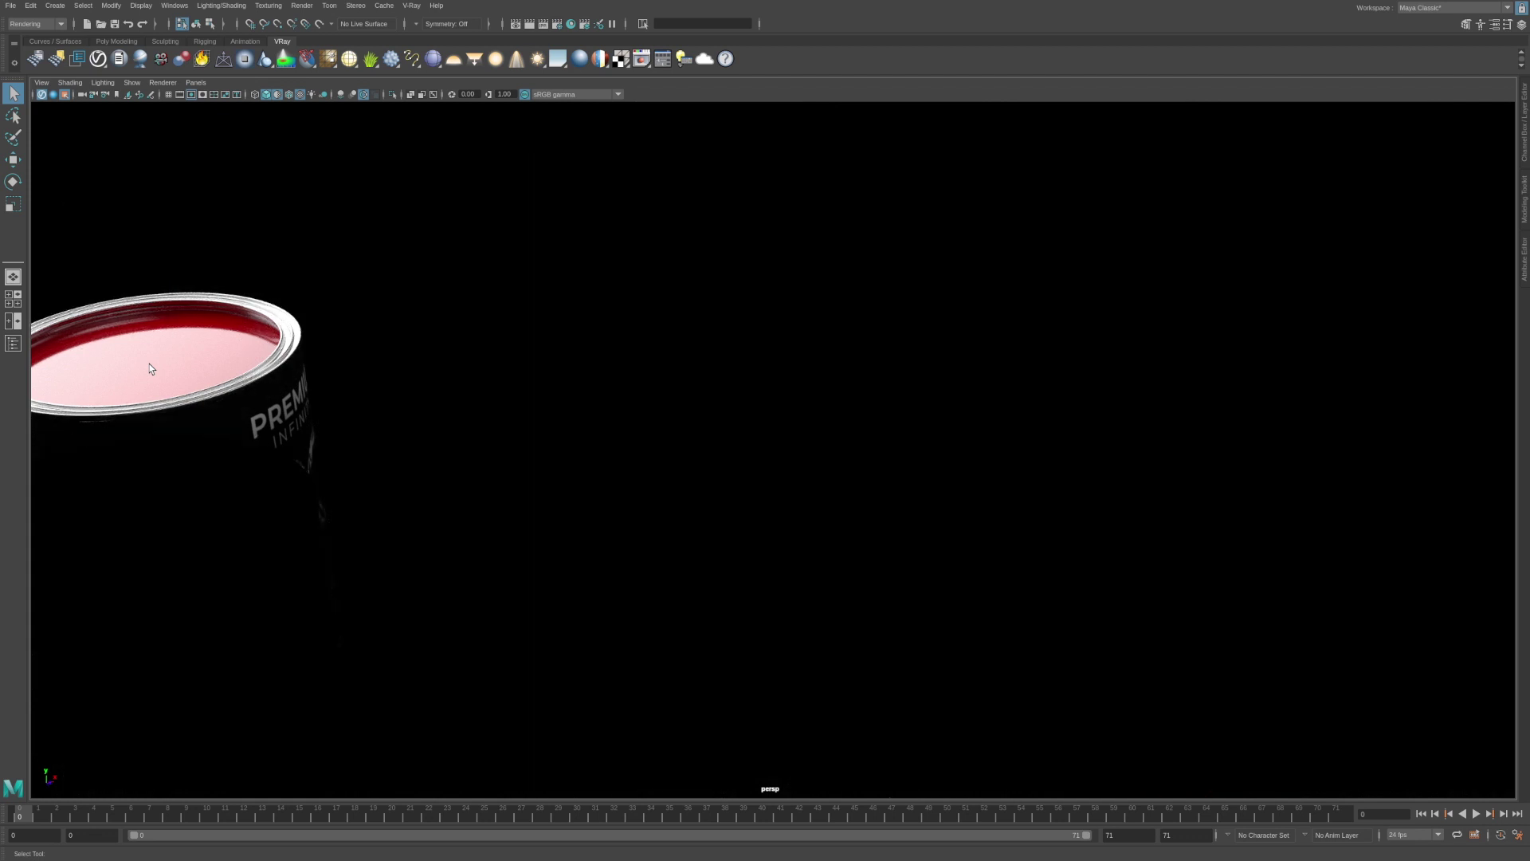
pyautogui.hotkey('ctrl', '1')
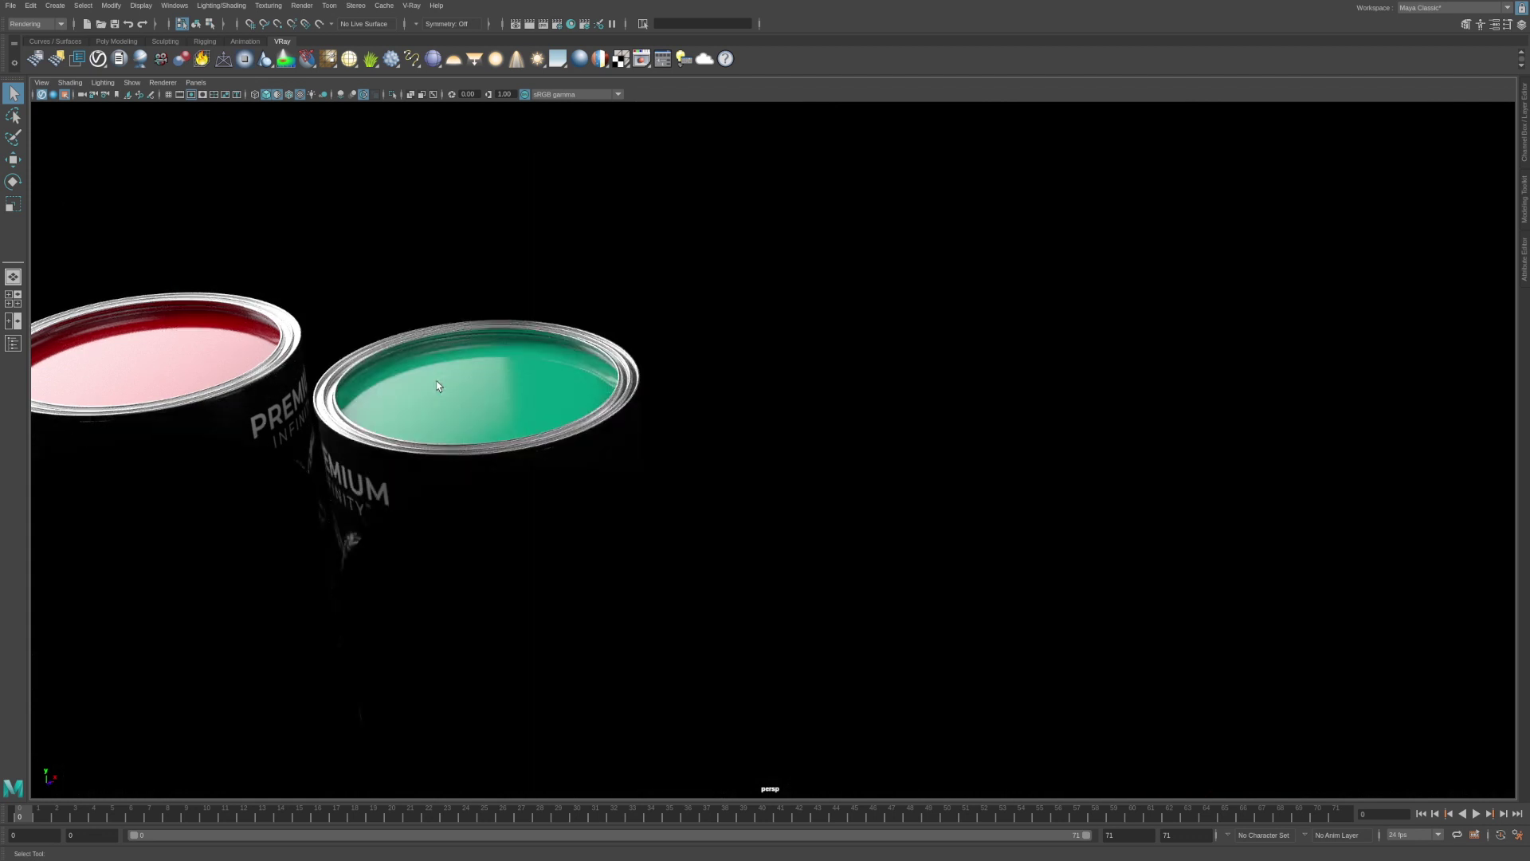
pyautogui.hotkey('ctrl', '1')
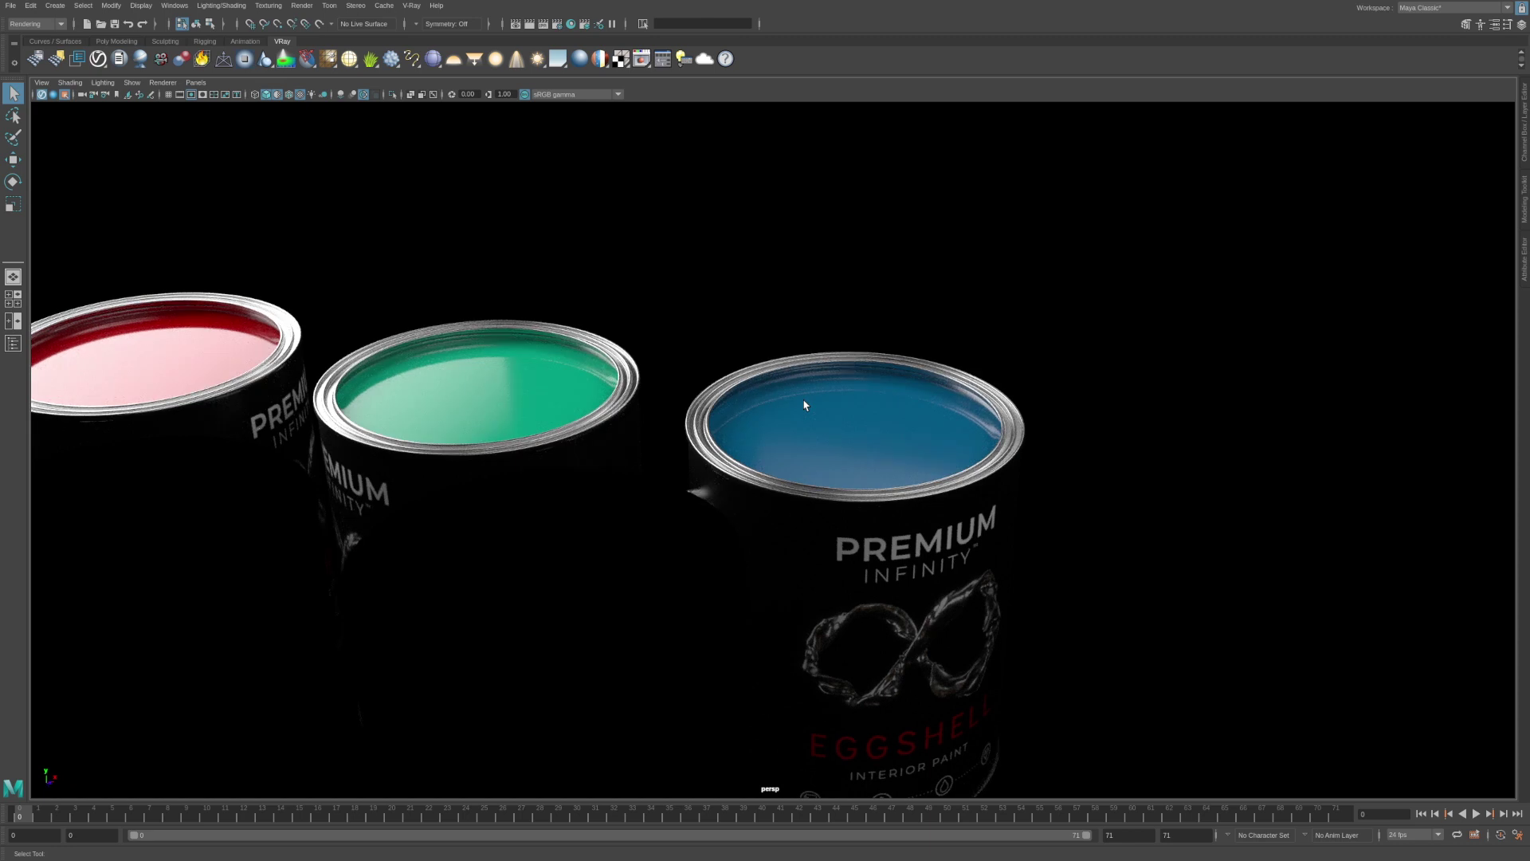
pyautogui.hotkey('ctrl', '1')
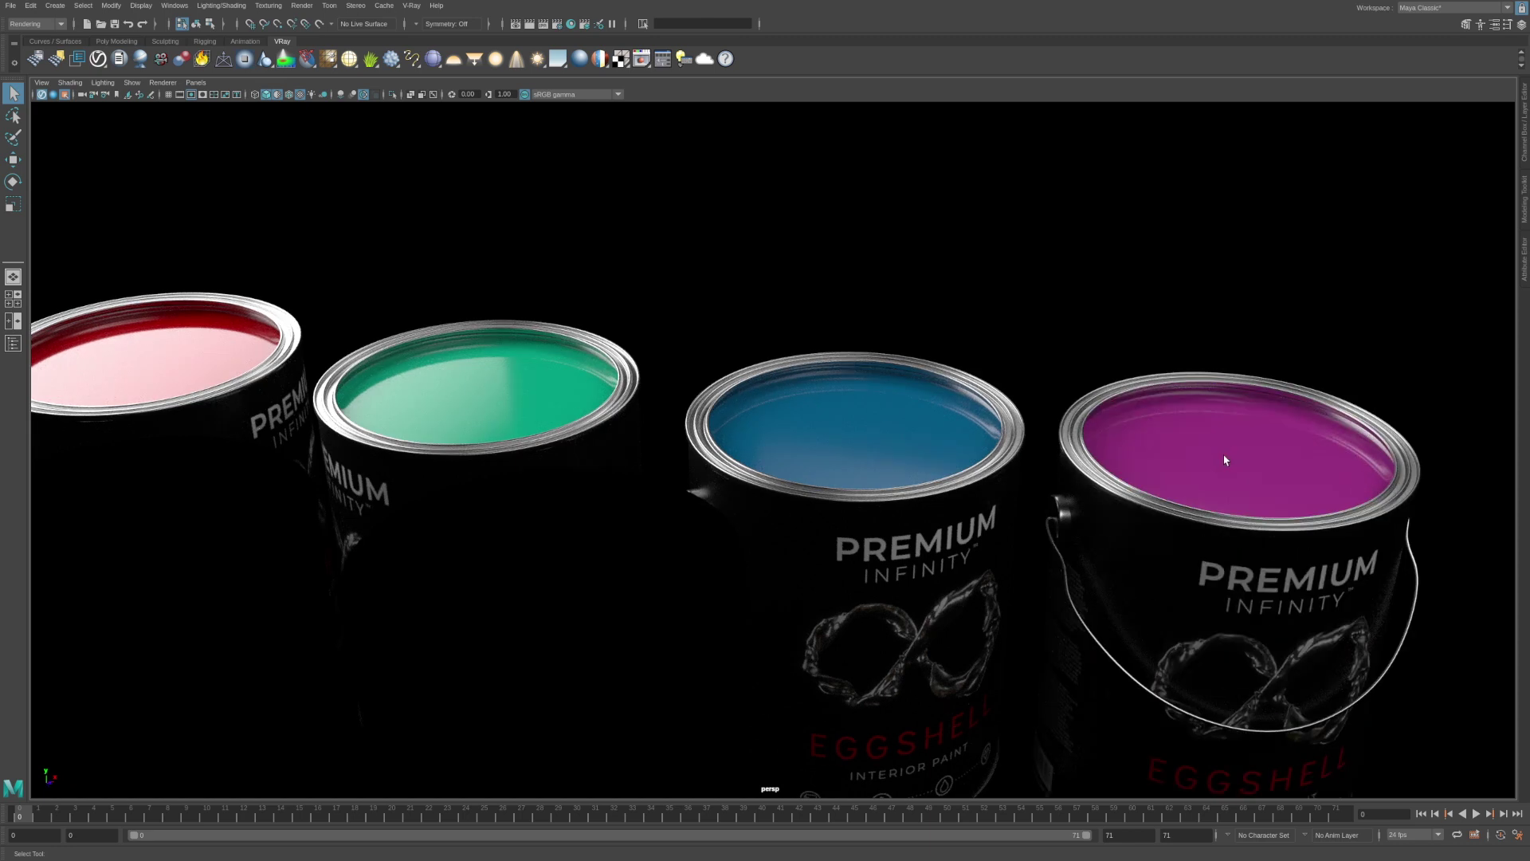
# Step: Preview Ambient Occlusion debug shading, then switch the IPR to the Lighting mode
pyautogui.rightClick(67, 95)
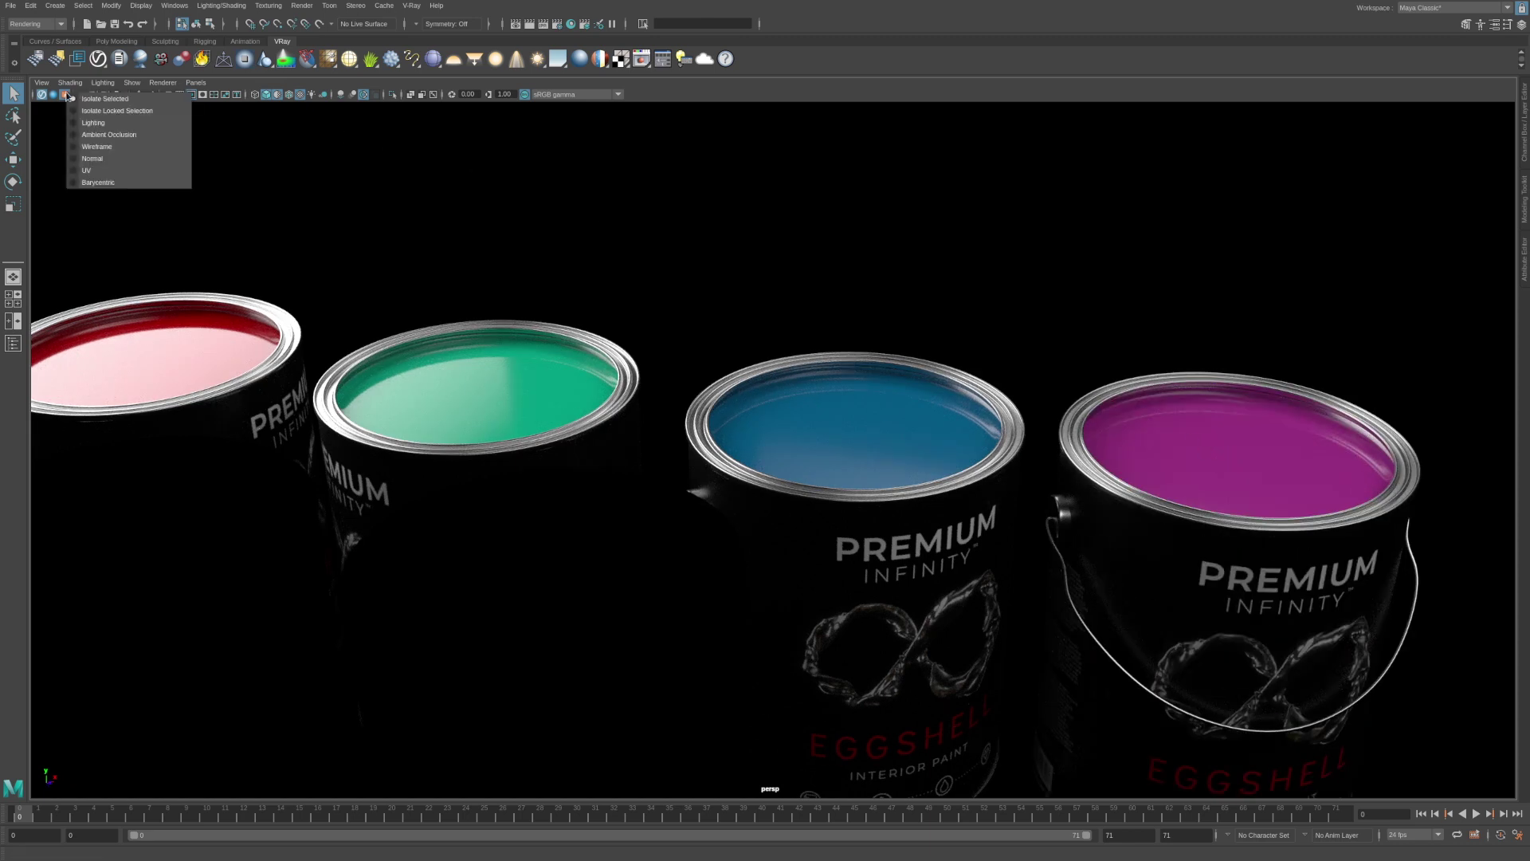
pyautogui.click(145, 134)
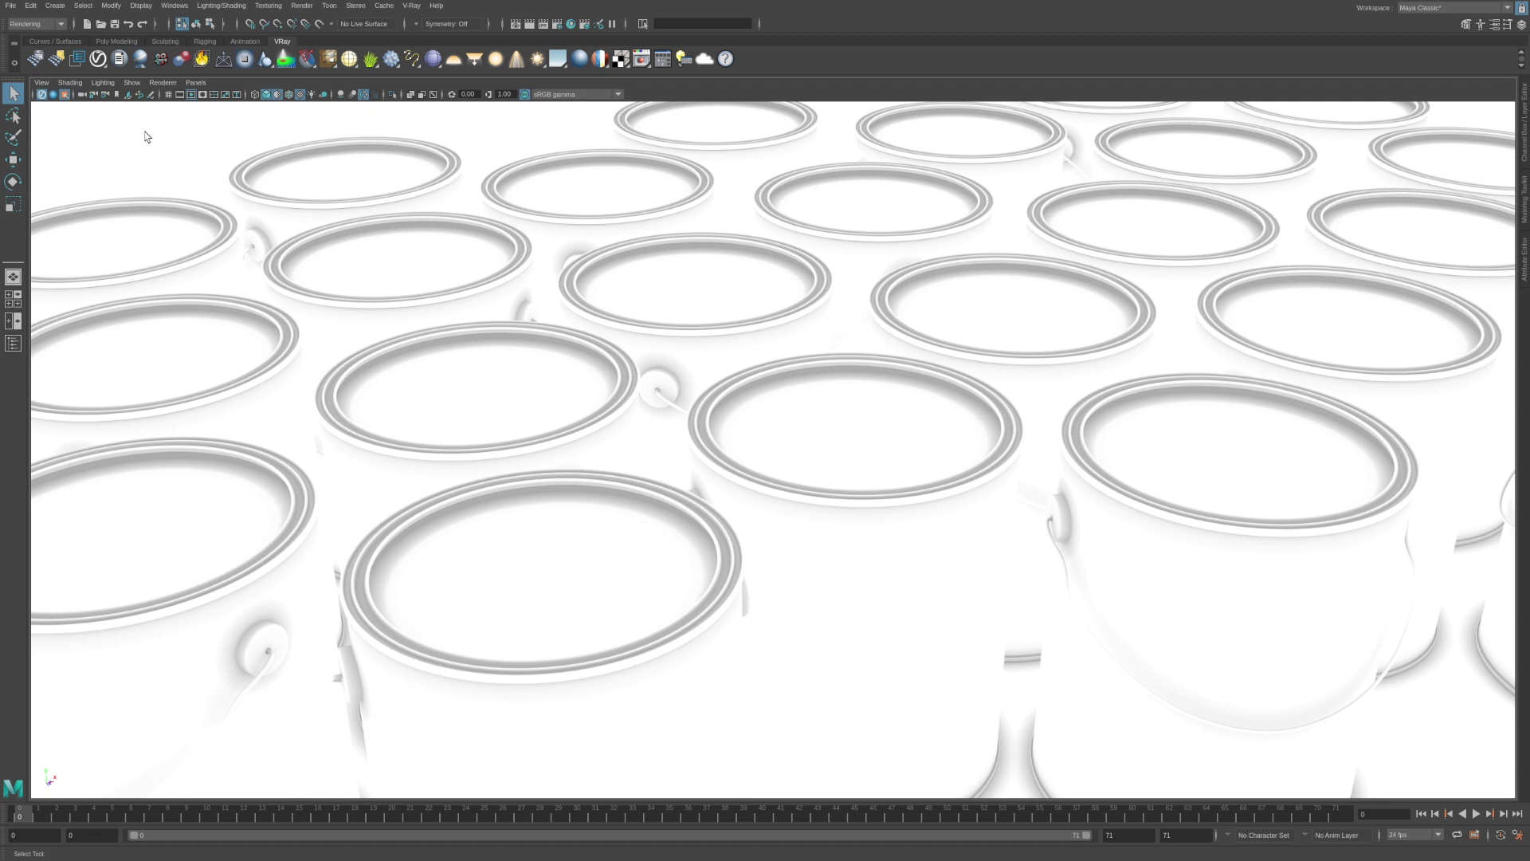
pyautogui.click(69, 95)
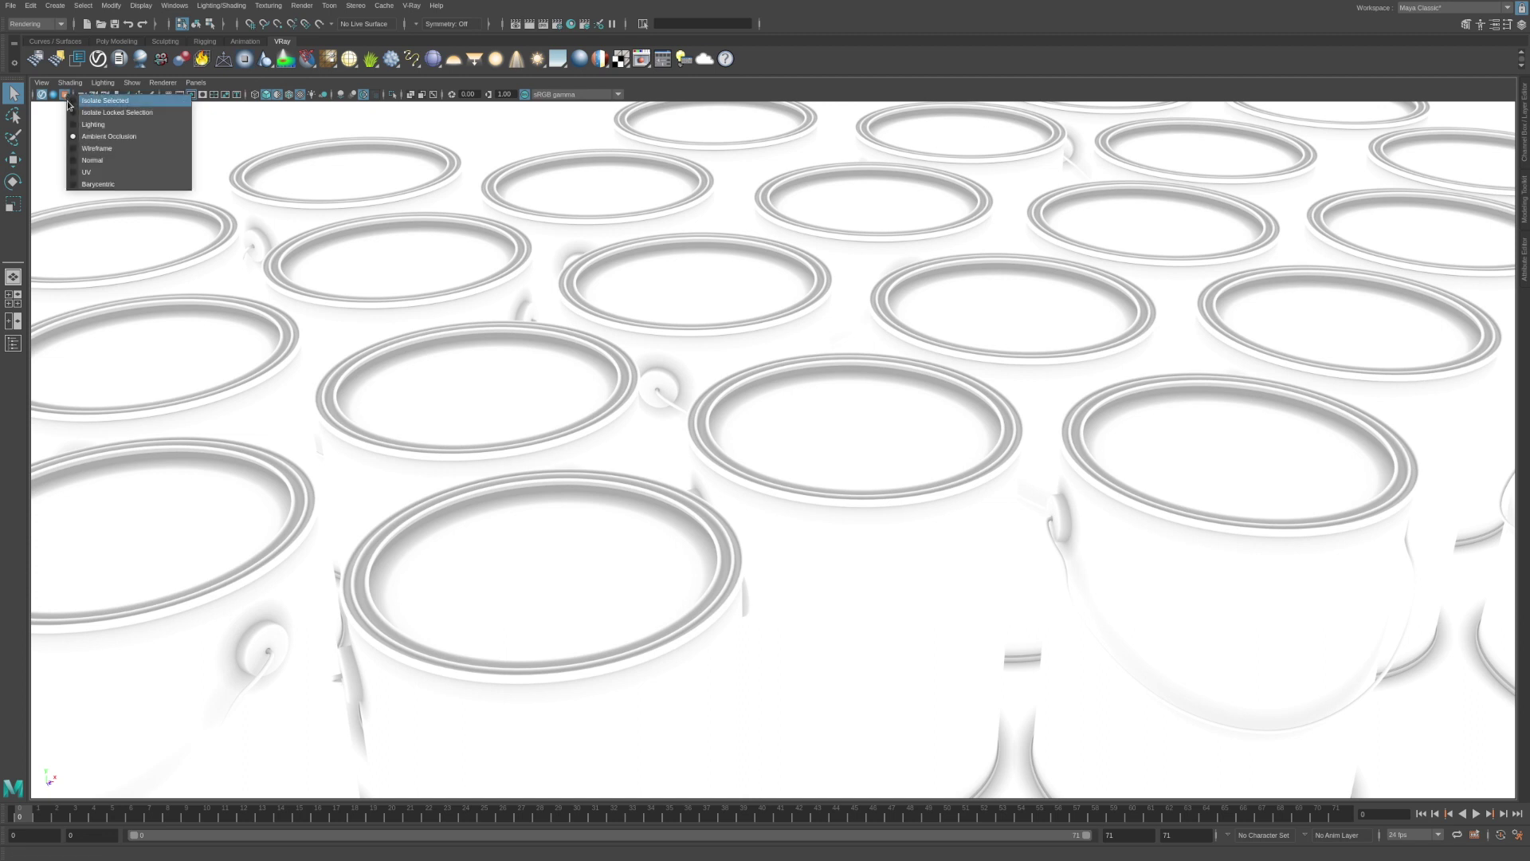
pyautogui.click(112, 125)
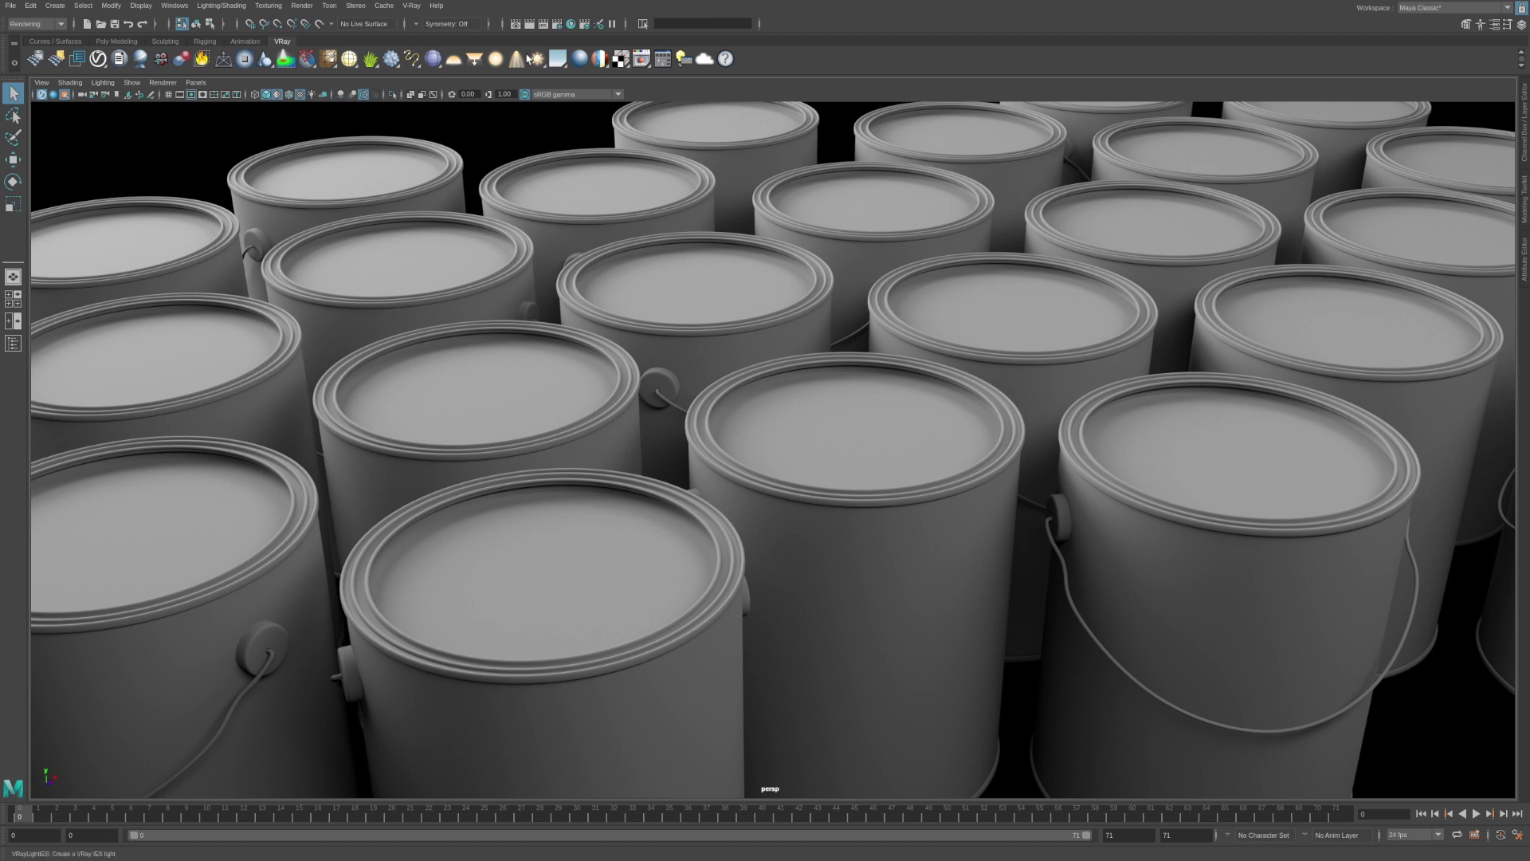
# Step: Review the Common tab's file name keywords, multichannel EXR format and frames 0–71 animation range
pyautogui.click(557, 24)
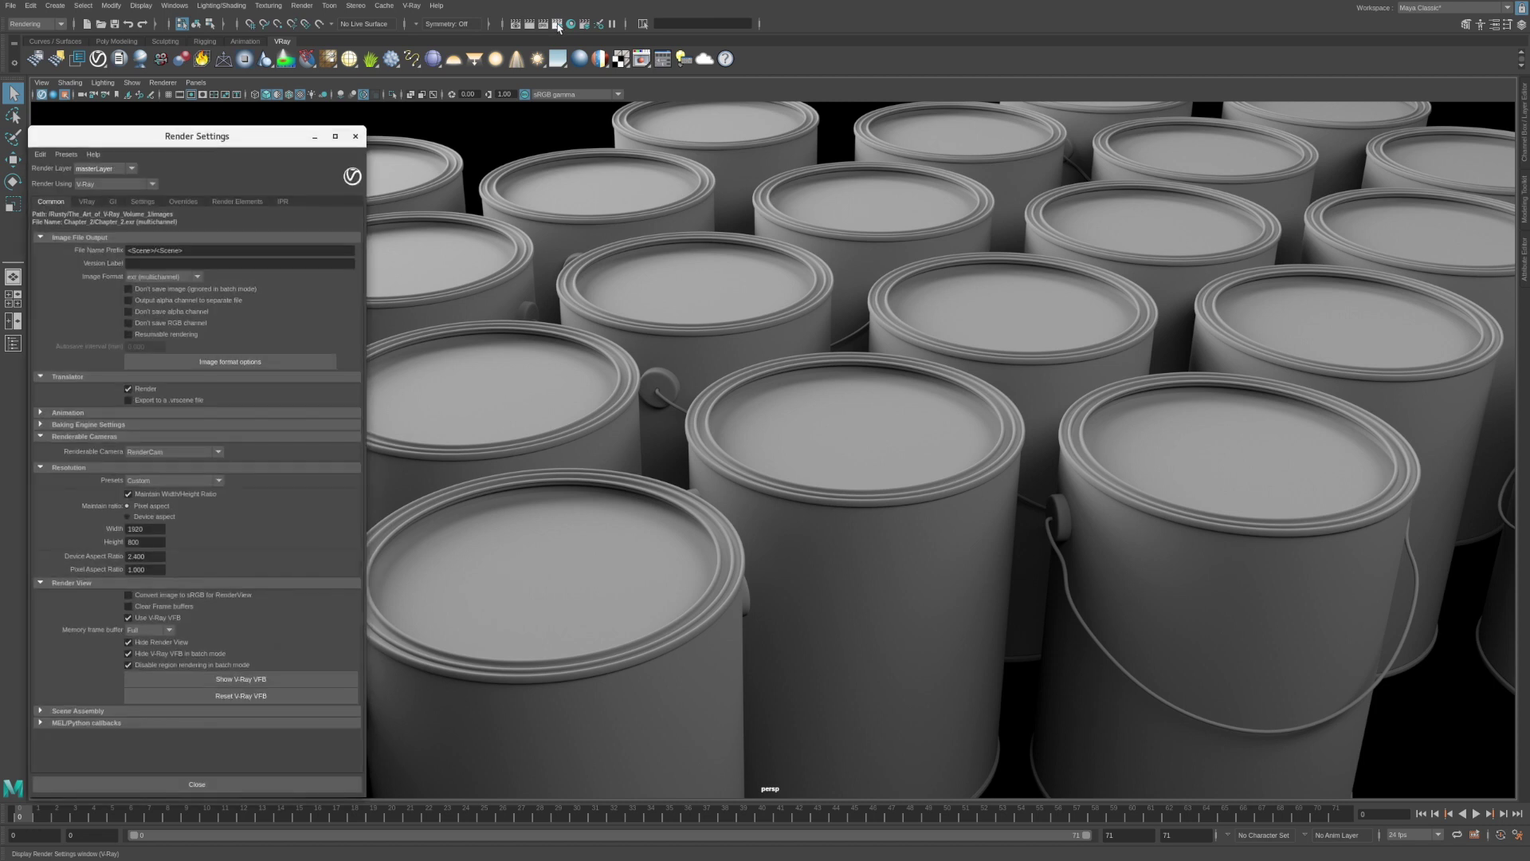
pyautogui.rightClick(220, 249)
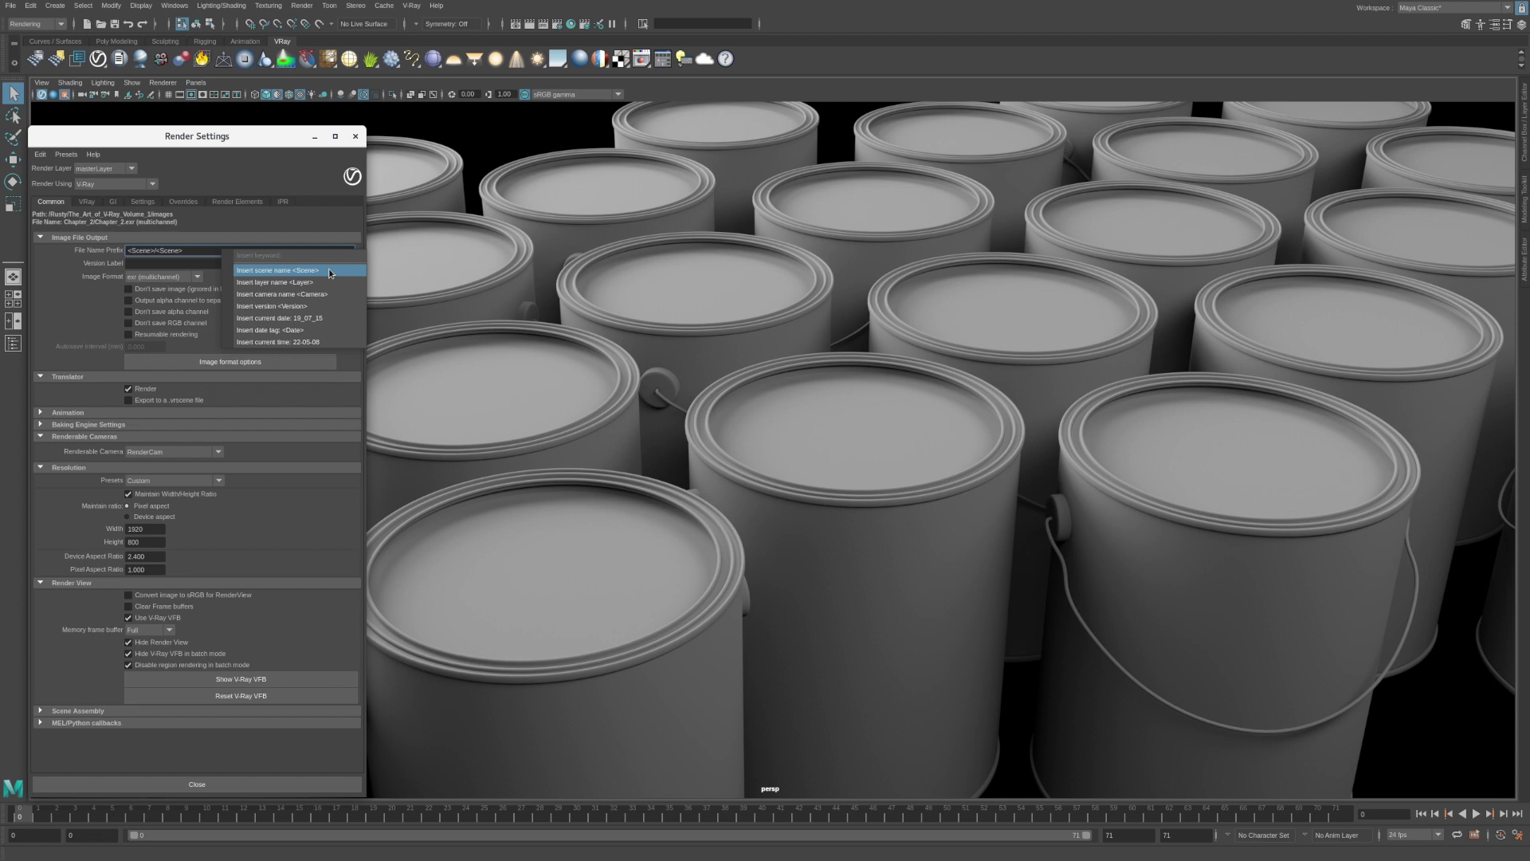
pyautogui.click(207, 253)
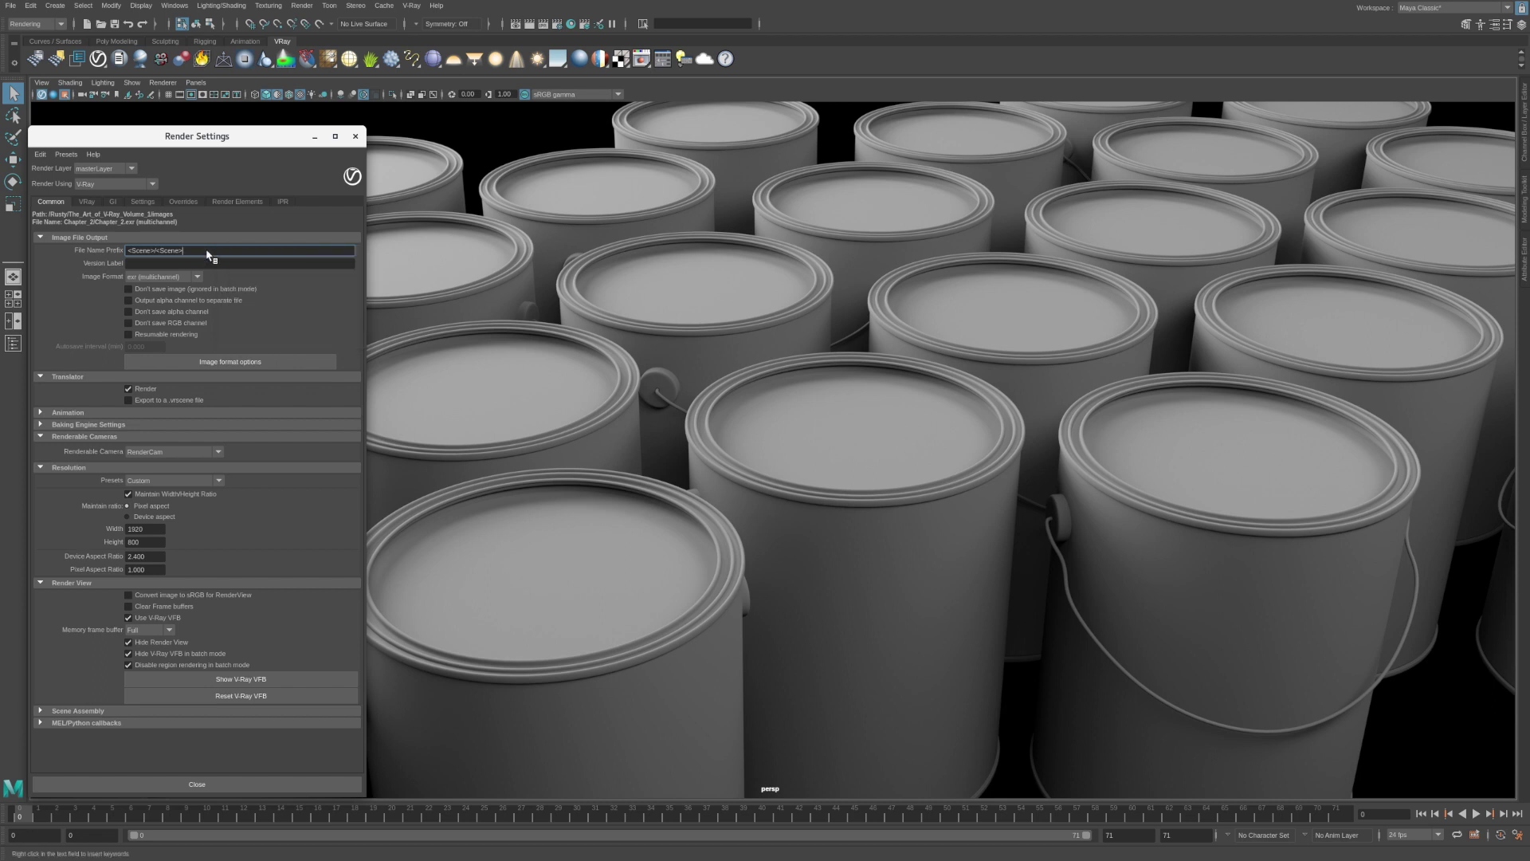
pyautogui.click(197, 278)
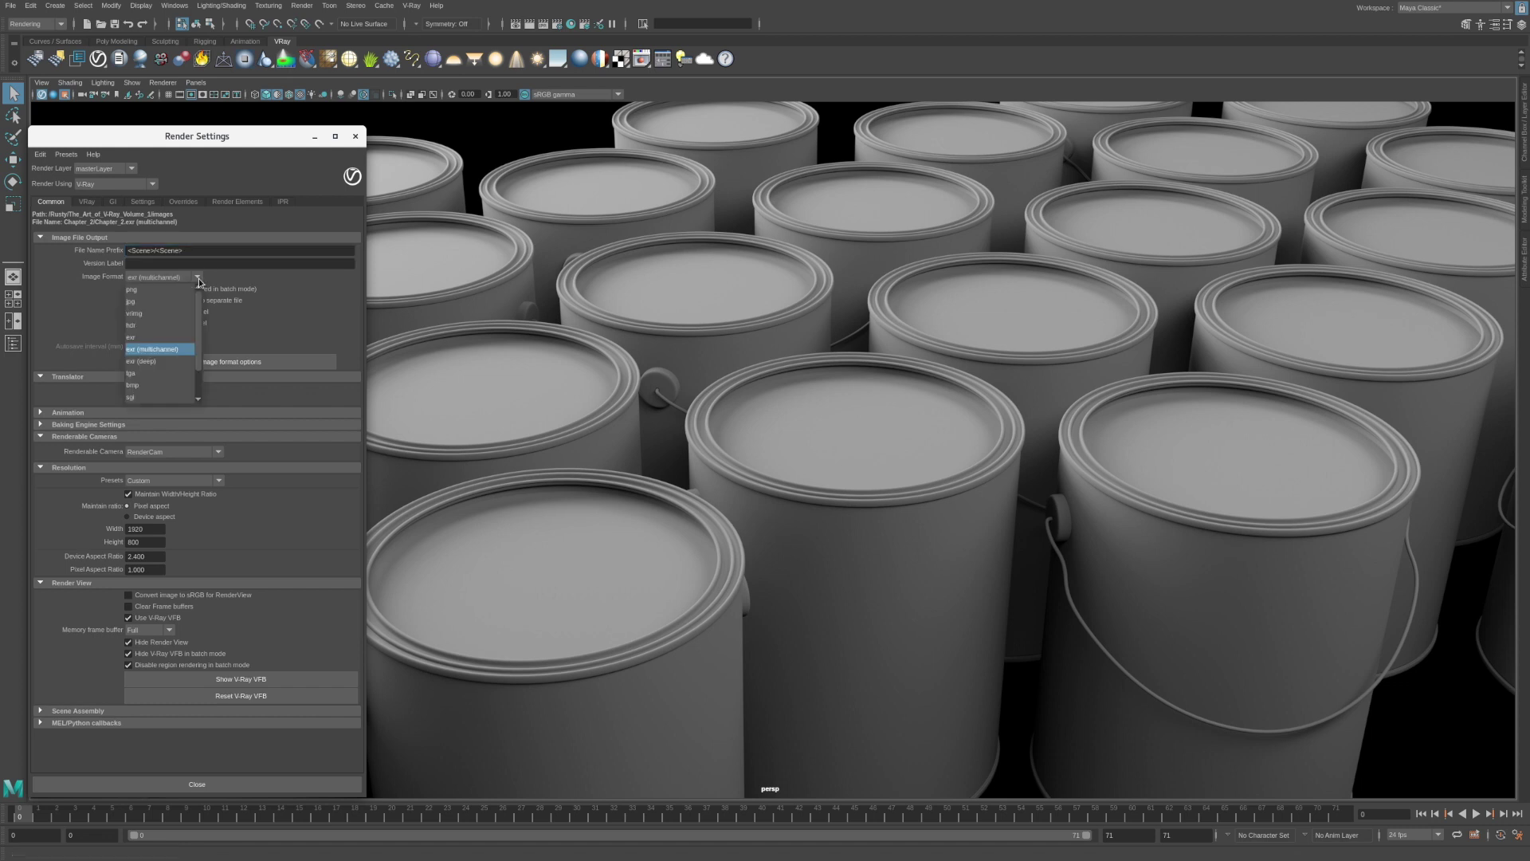
pyautogui.click(185, 352)
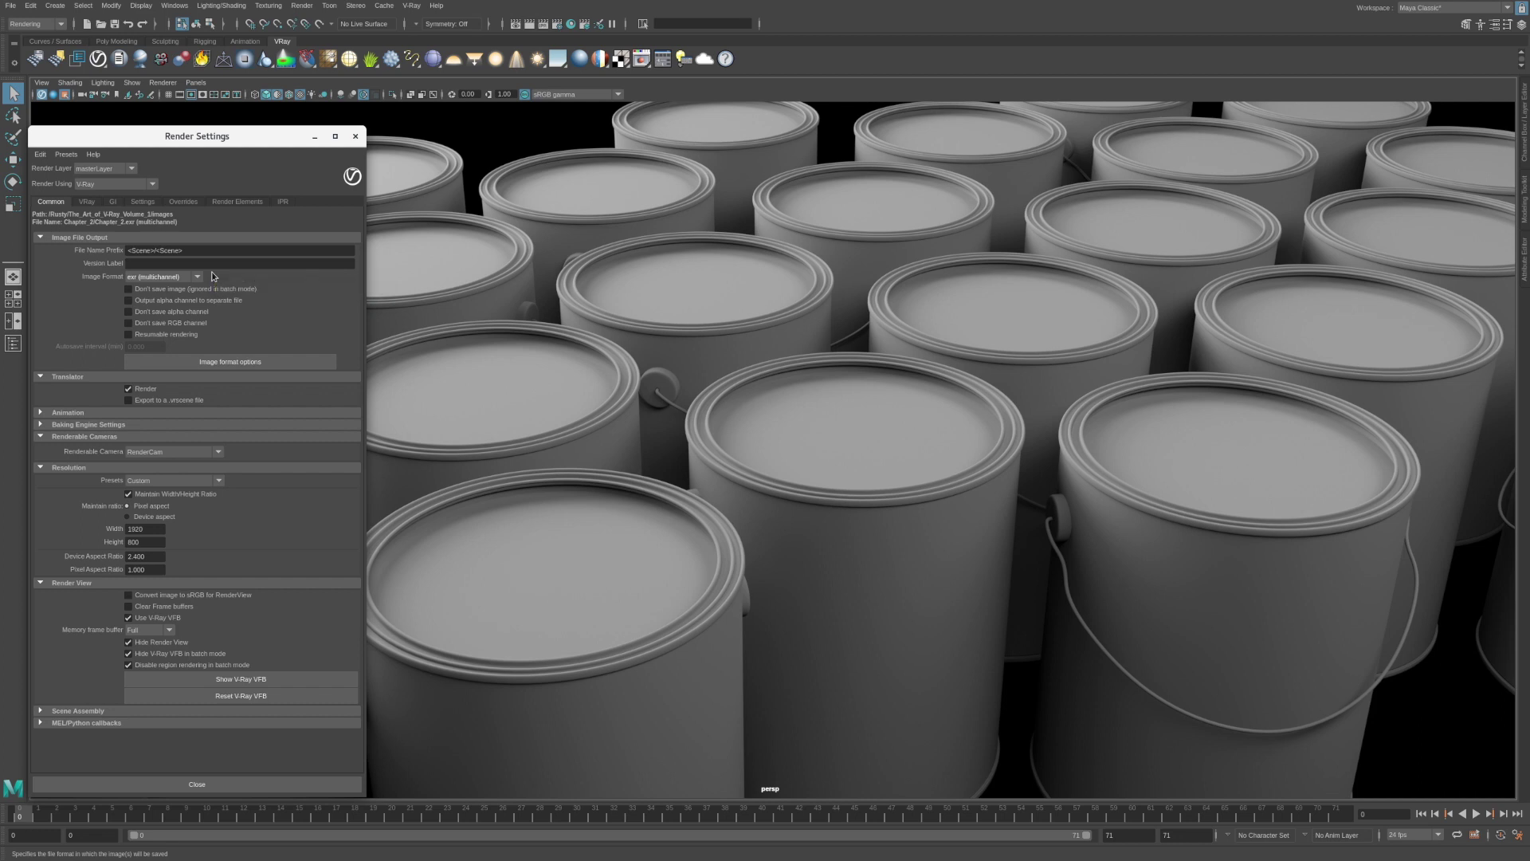
pyautogui.click(68, 413)
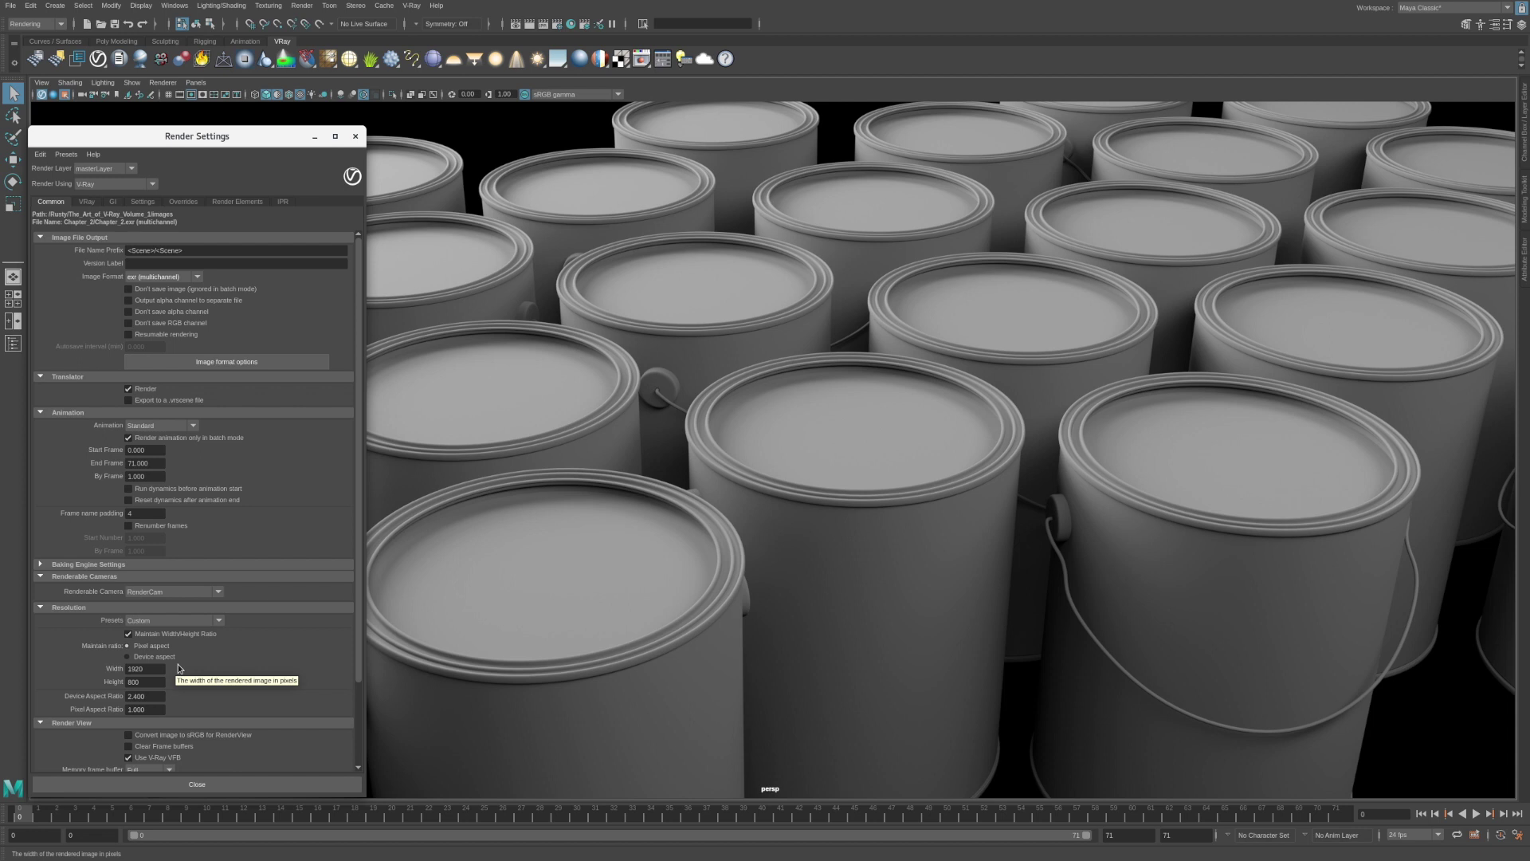
# Step: On the VRay tab, keep the CPU production engine and the Bucket image sampler
pyautogui.click(88, 201)
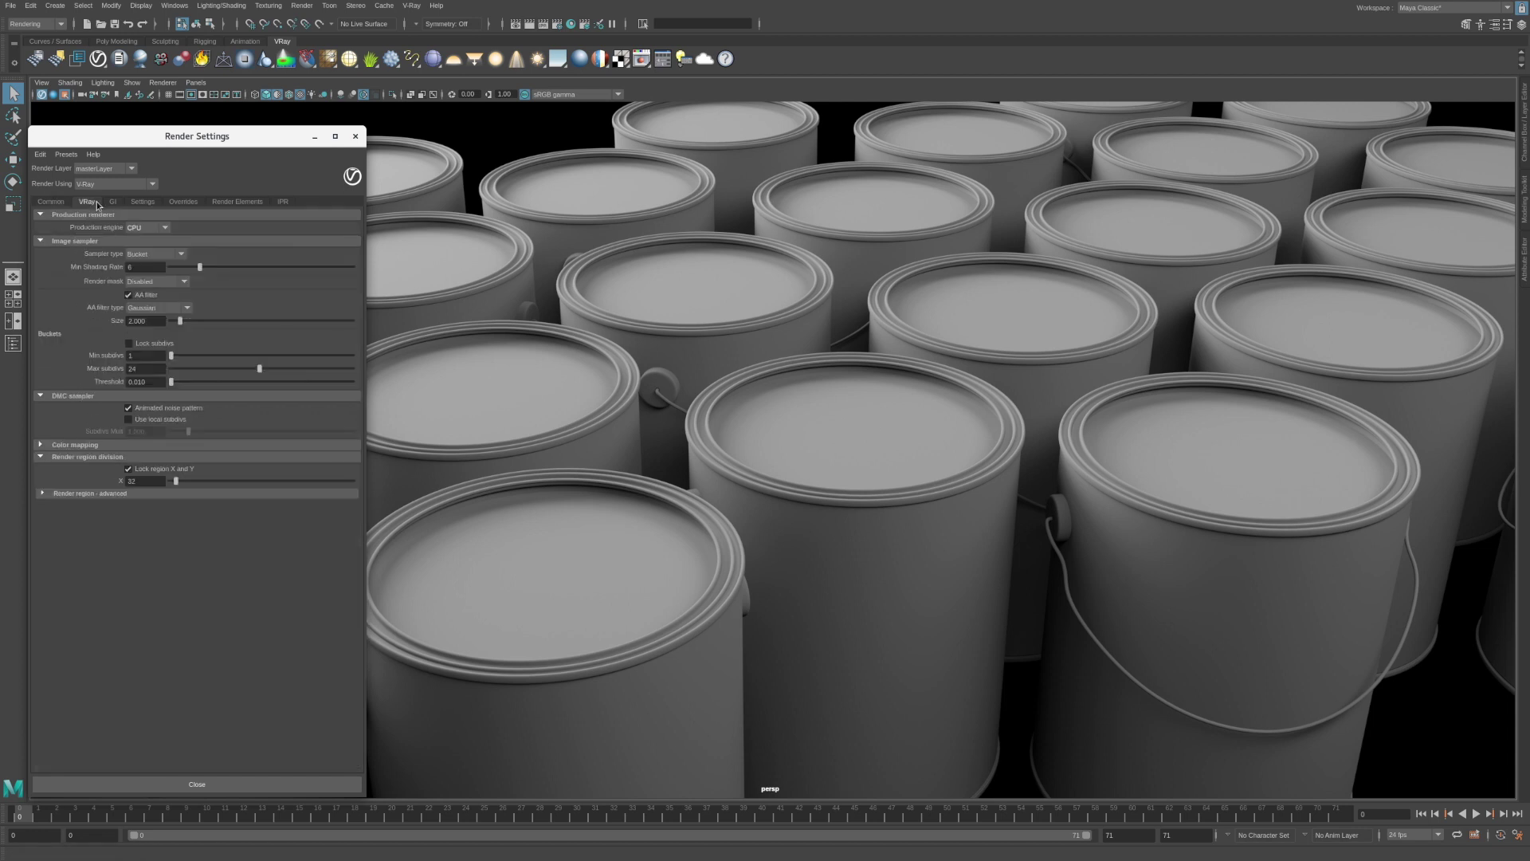
pyautogui.click(166, 228)
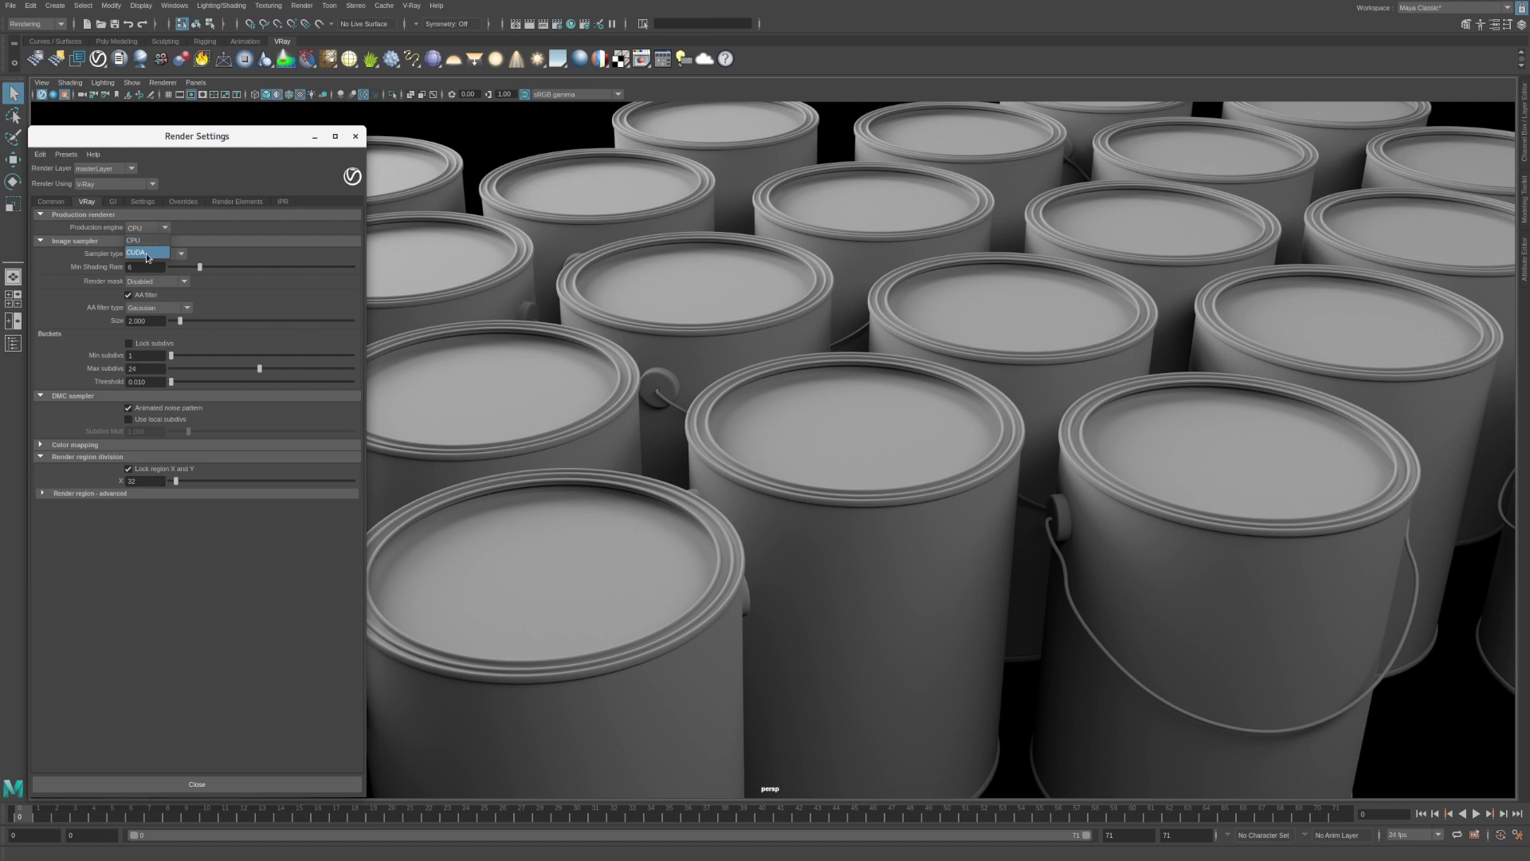
pyautogui.click(191, 229)
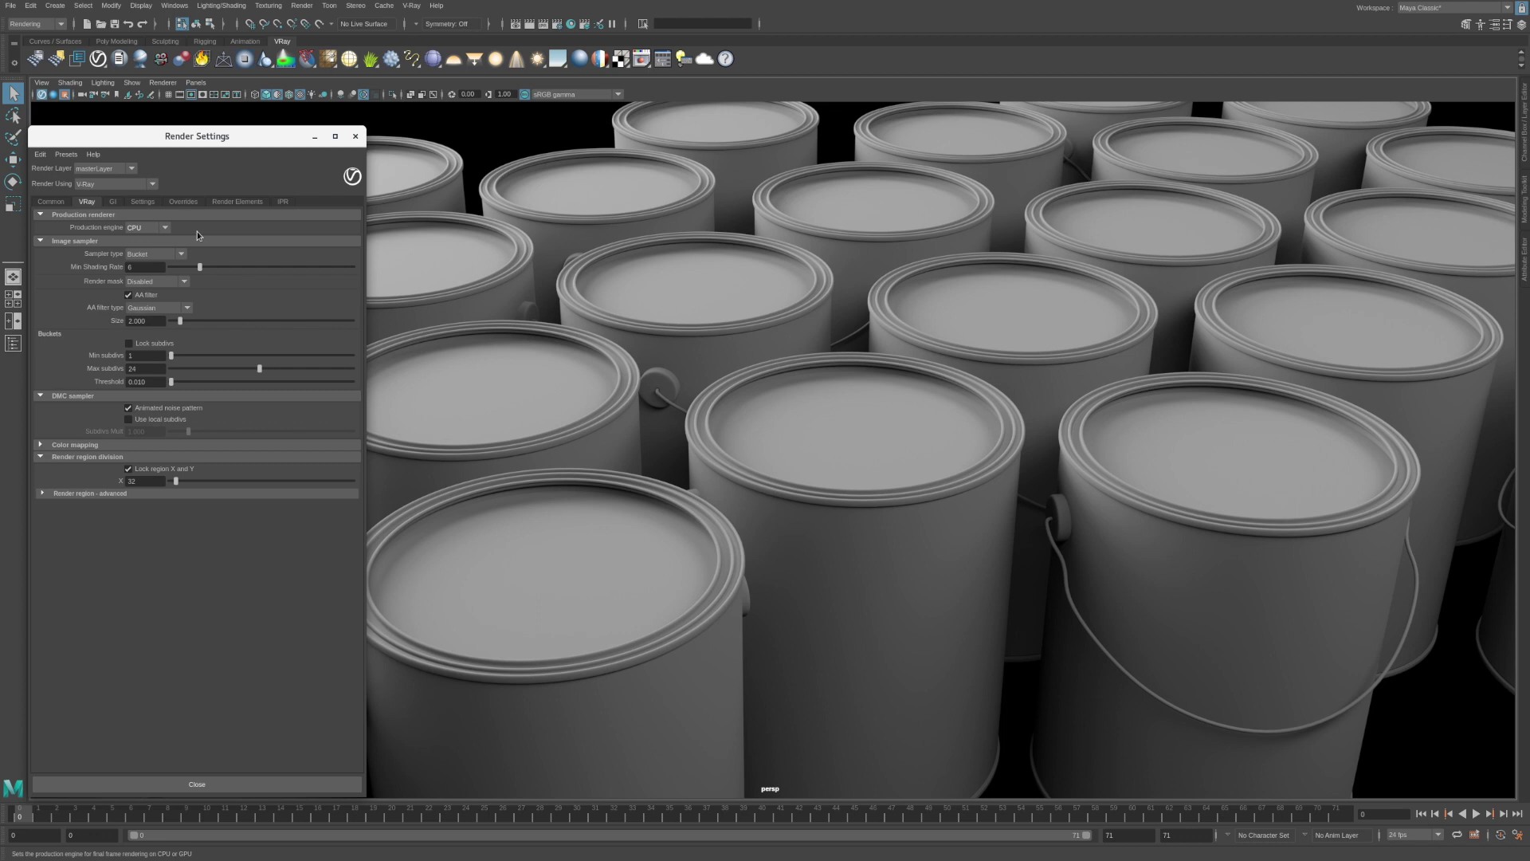
pyautogui.click(178, 253)
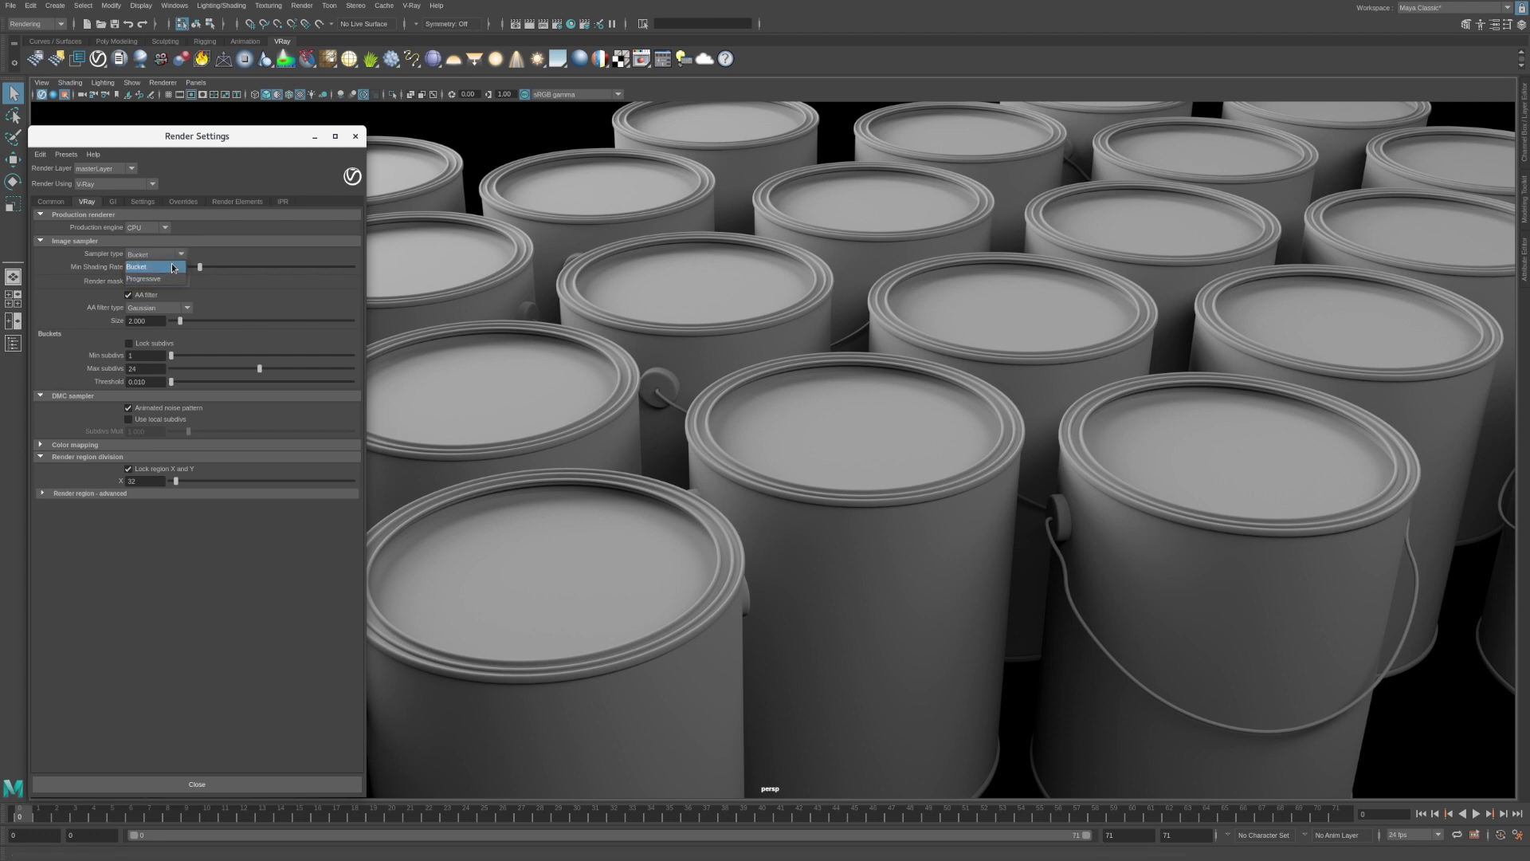
pyautogui.click(170, 265)
# Step: Stop the viewport IPR, open the V-Ray frame buffer, and set the sampler to Progressive
pyautogui.click(42, 95)
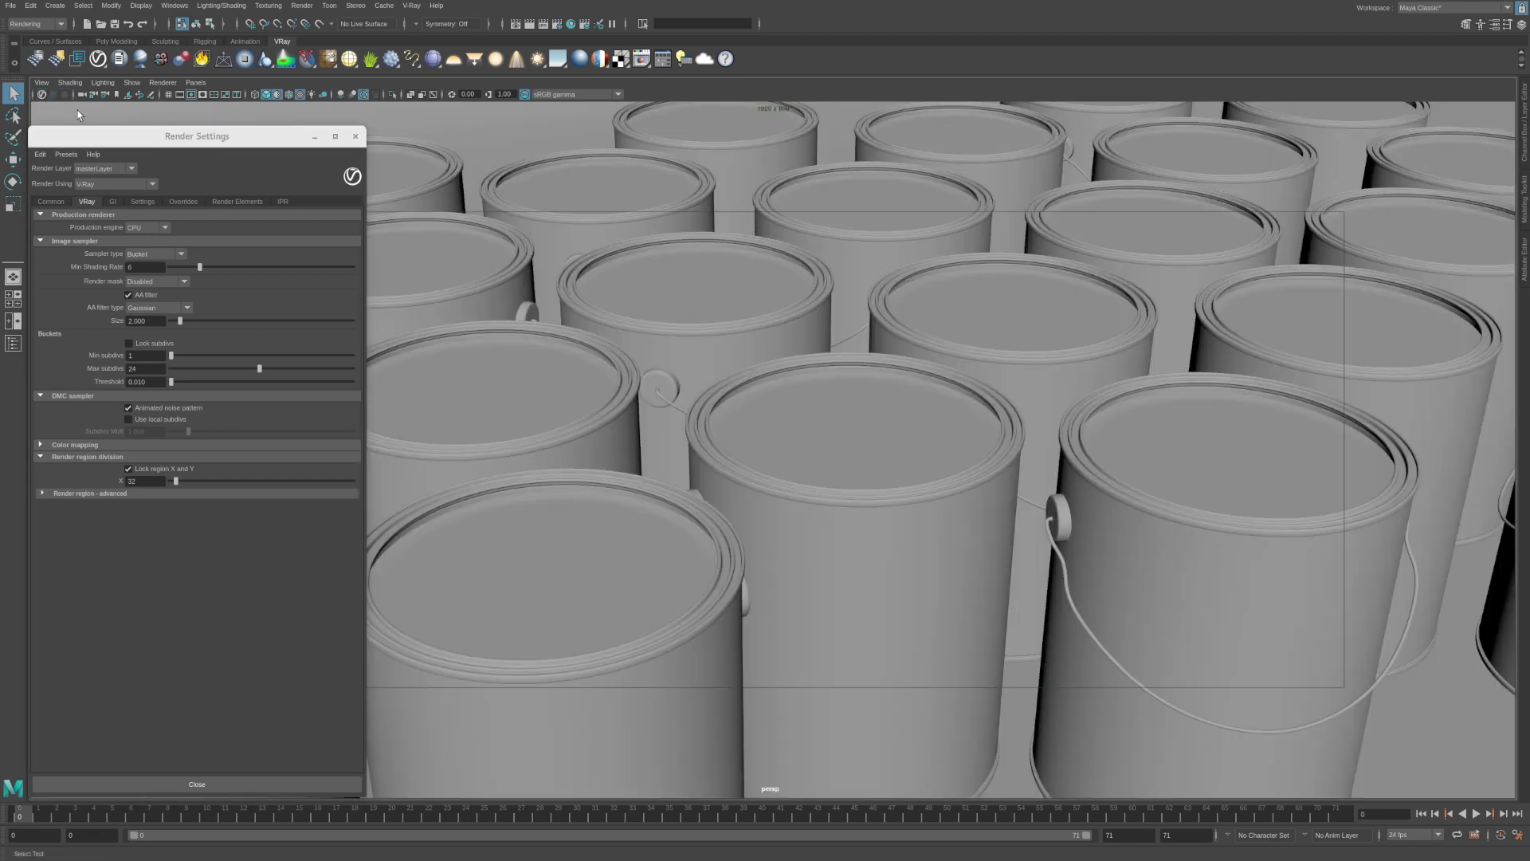
pyautogui.click(642, 59)
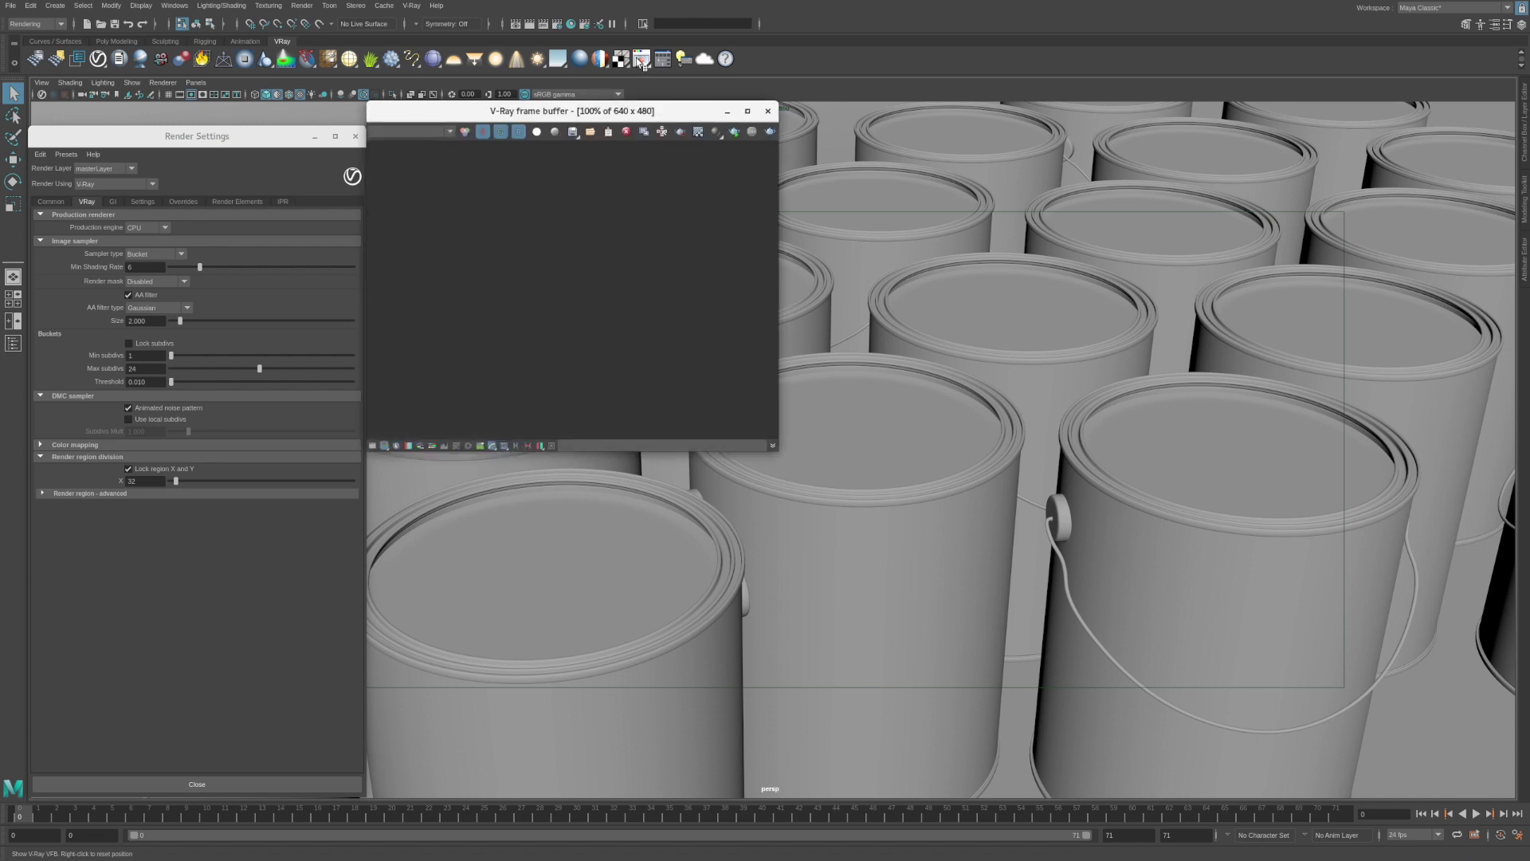
pyautogui.click(155, 254)
pyautogui.click(155, 279)
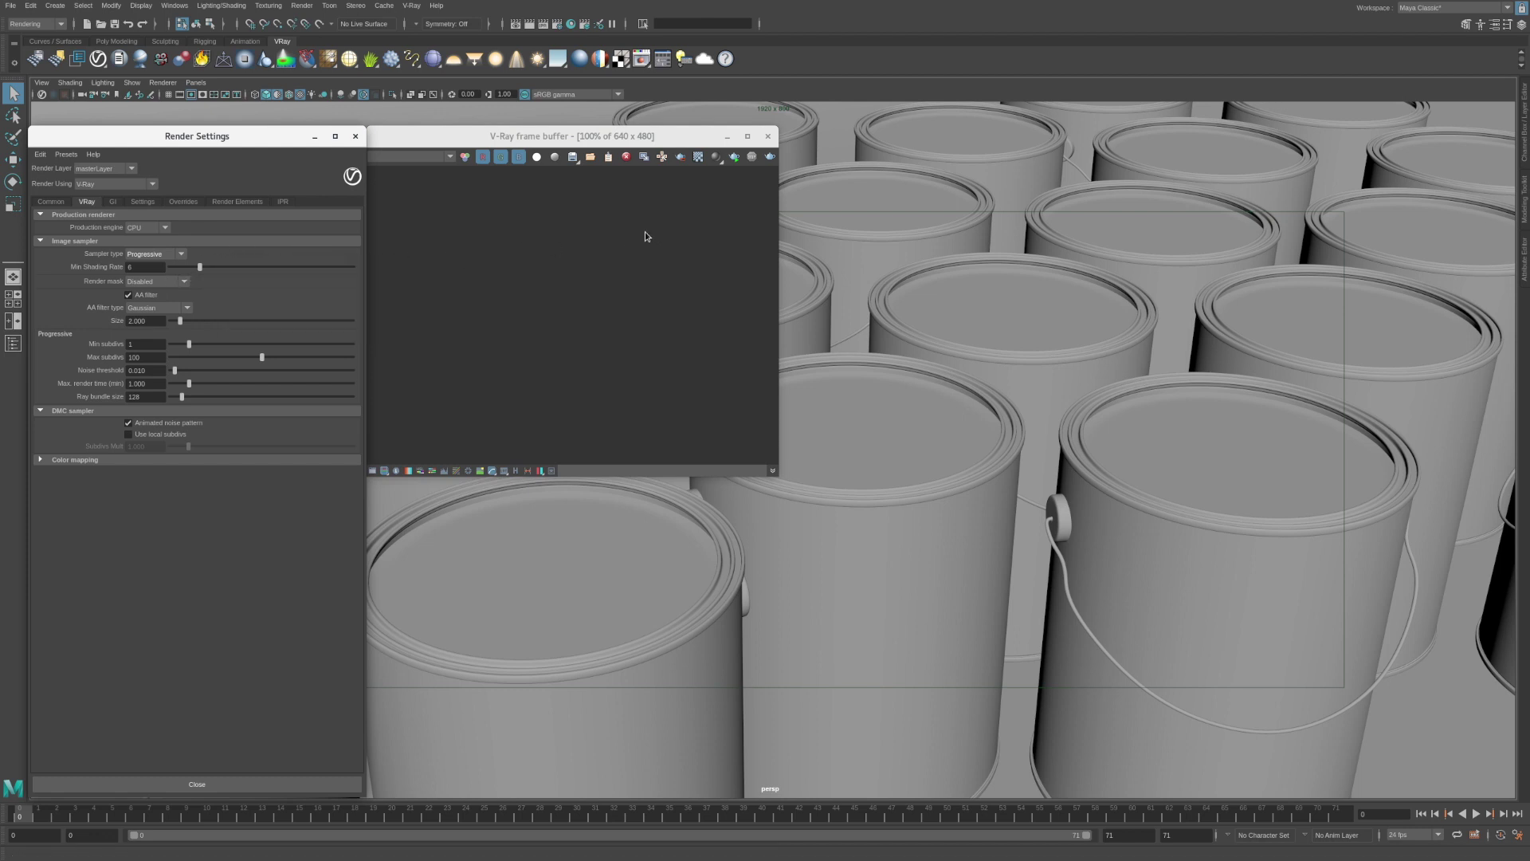
# Step: Render the paint cans at 1920×800 in the VFB and enlarge its window
pyautogui.click(769, 156)
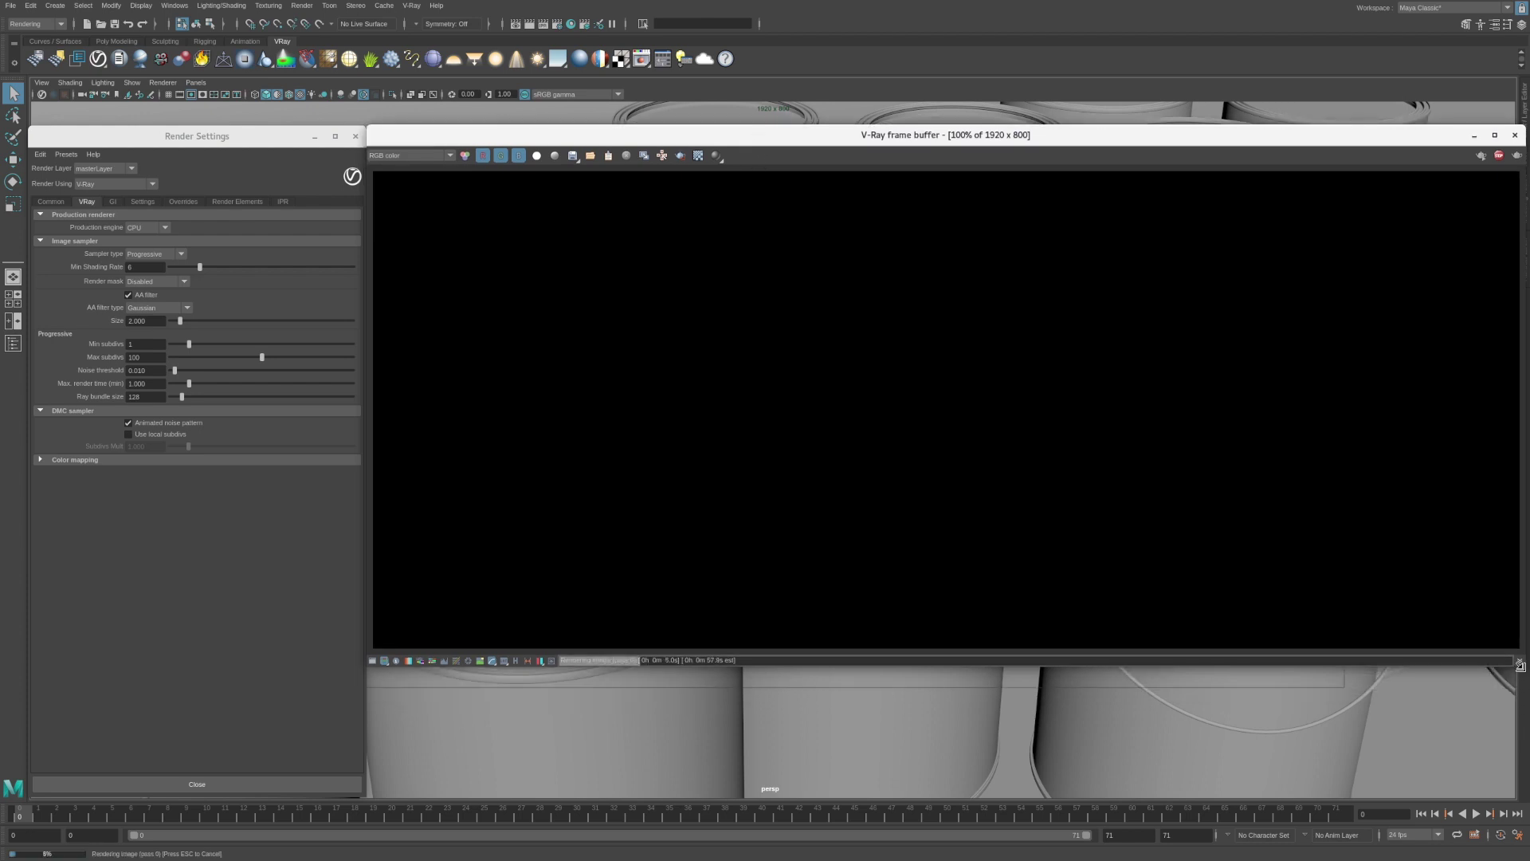
pyautogui.moveTo(1524, 763); pyautogui.dragTo(1524, 796)
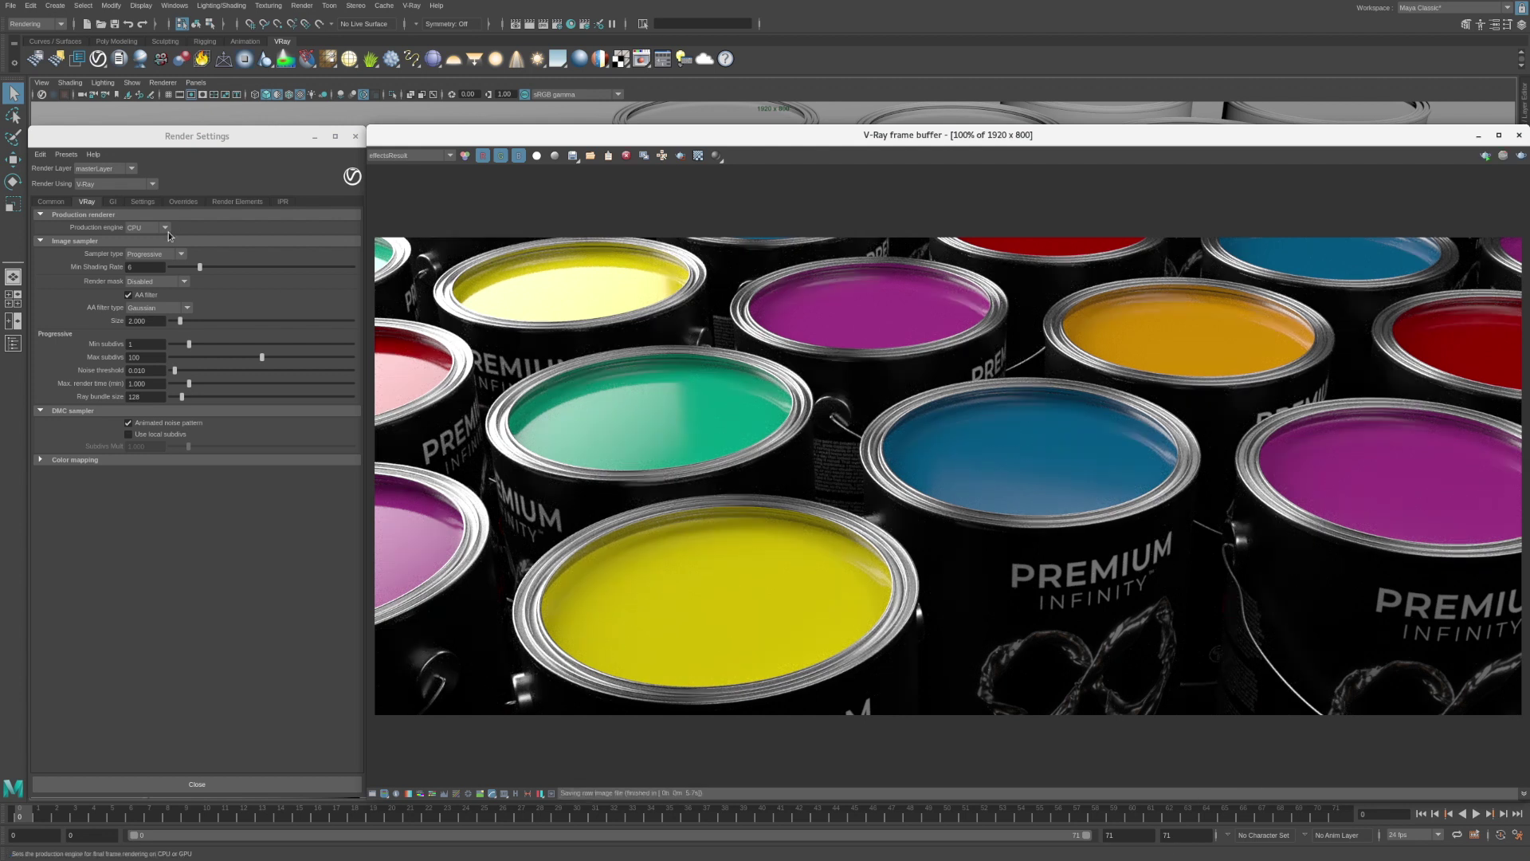
# Step: Set the image sampler back to Bucket and start a new VFB render
pyautogui.click(169, 254)
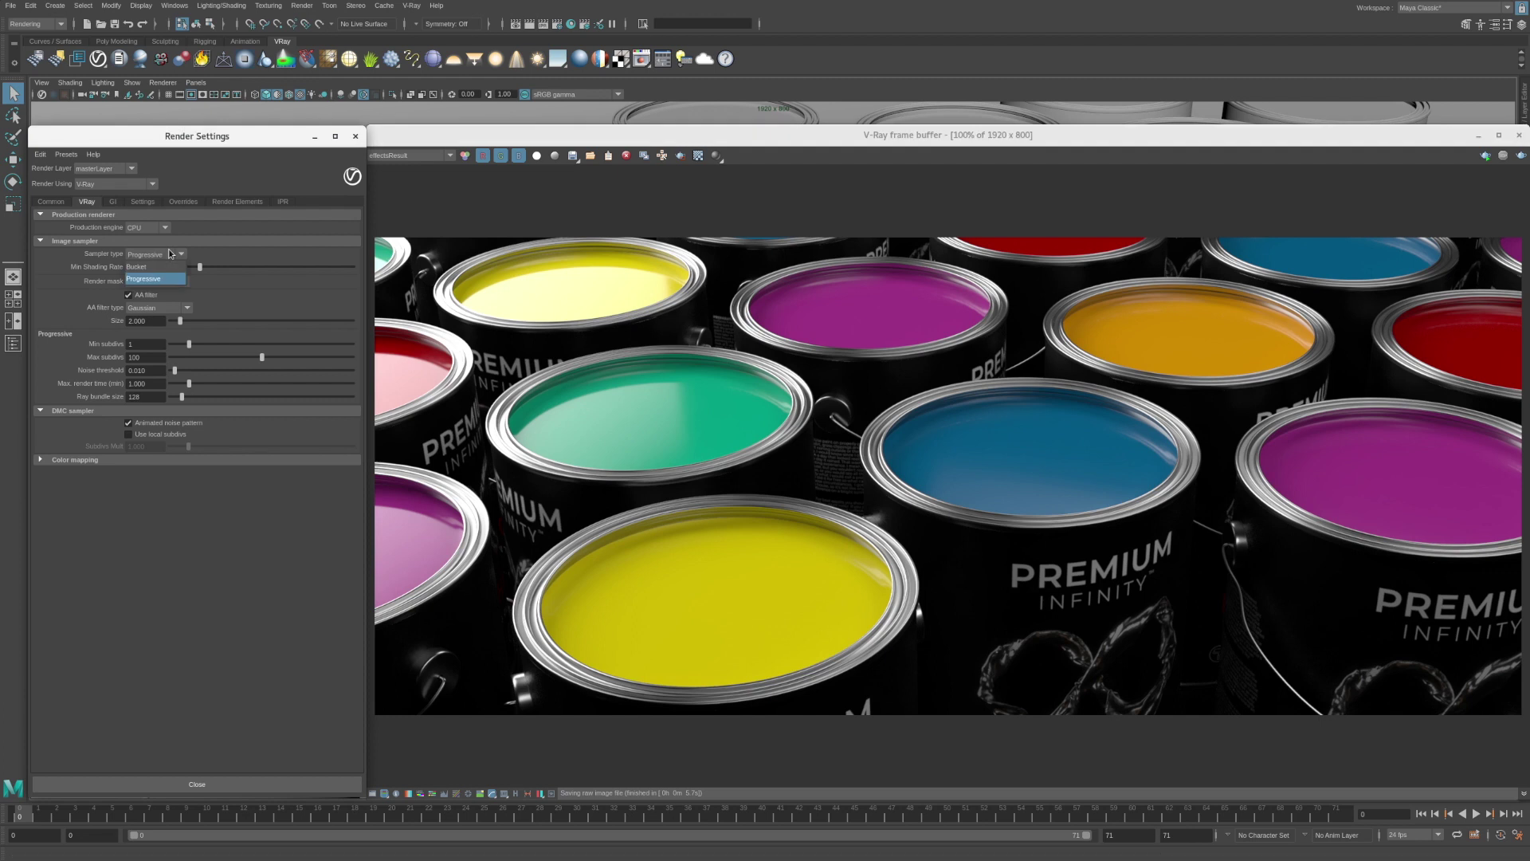
pyautogui.click(169, 267)
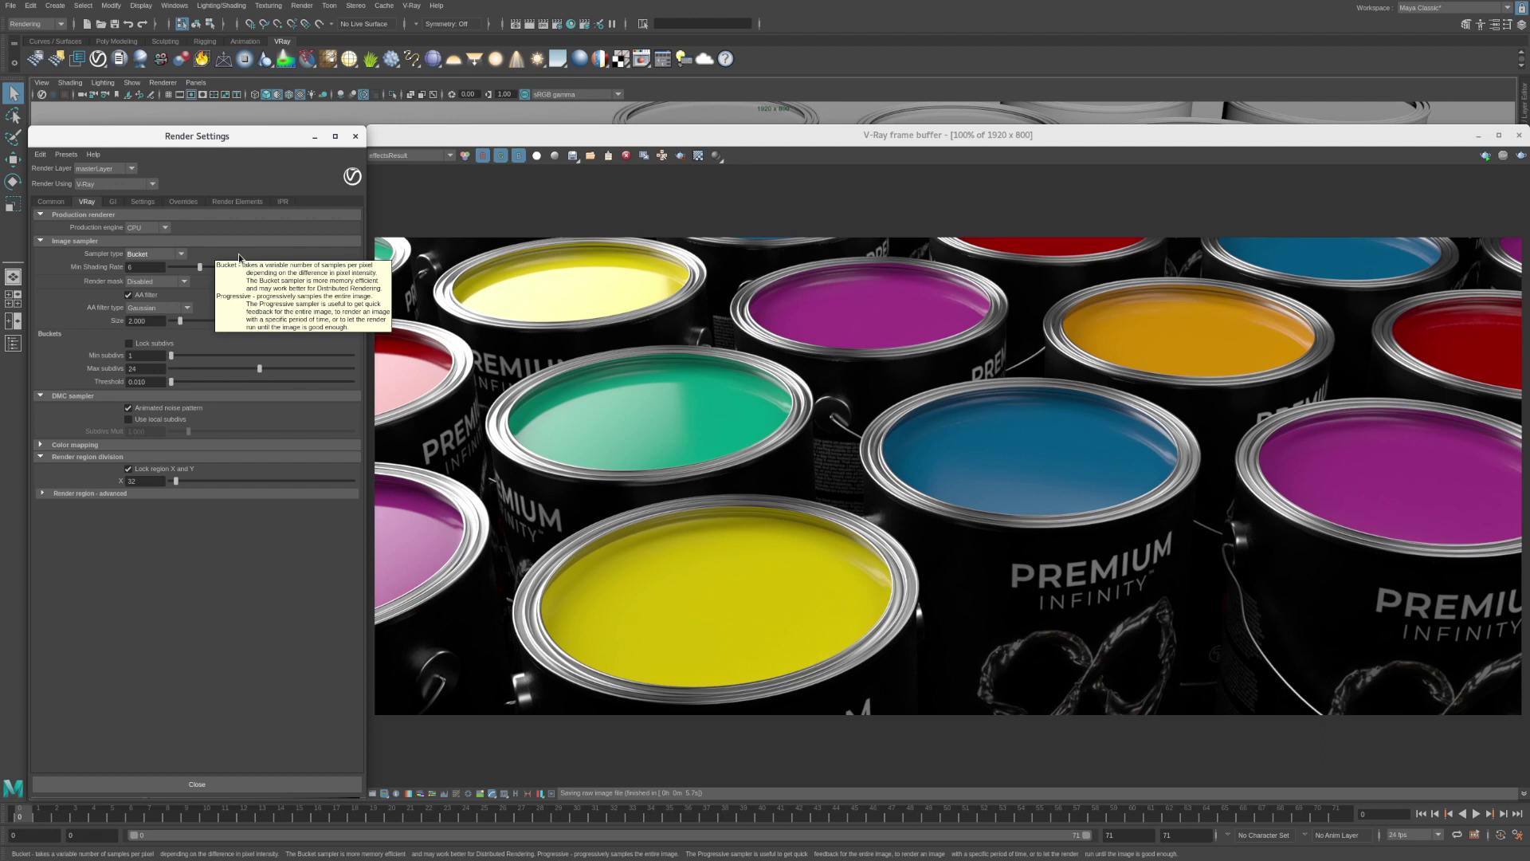
pyautogui.click(1520, 157)
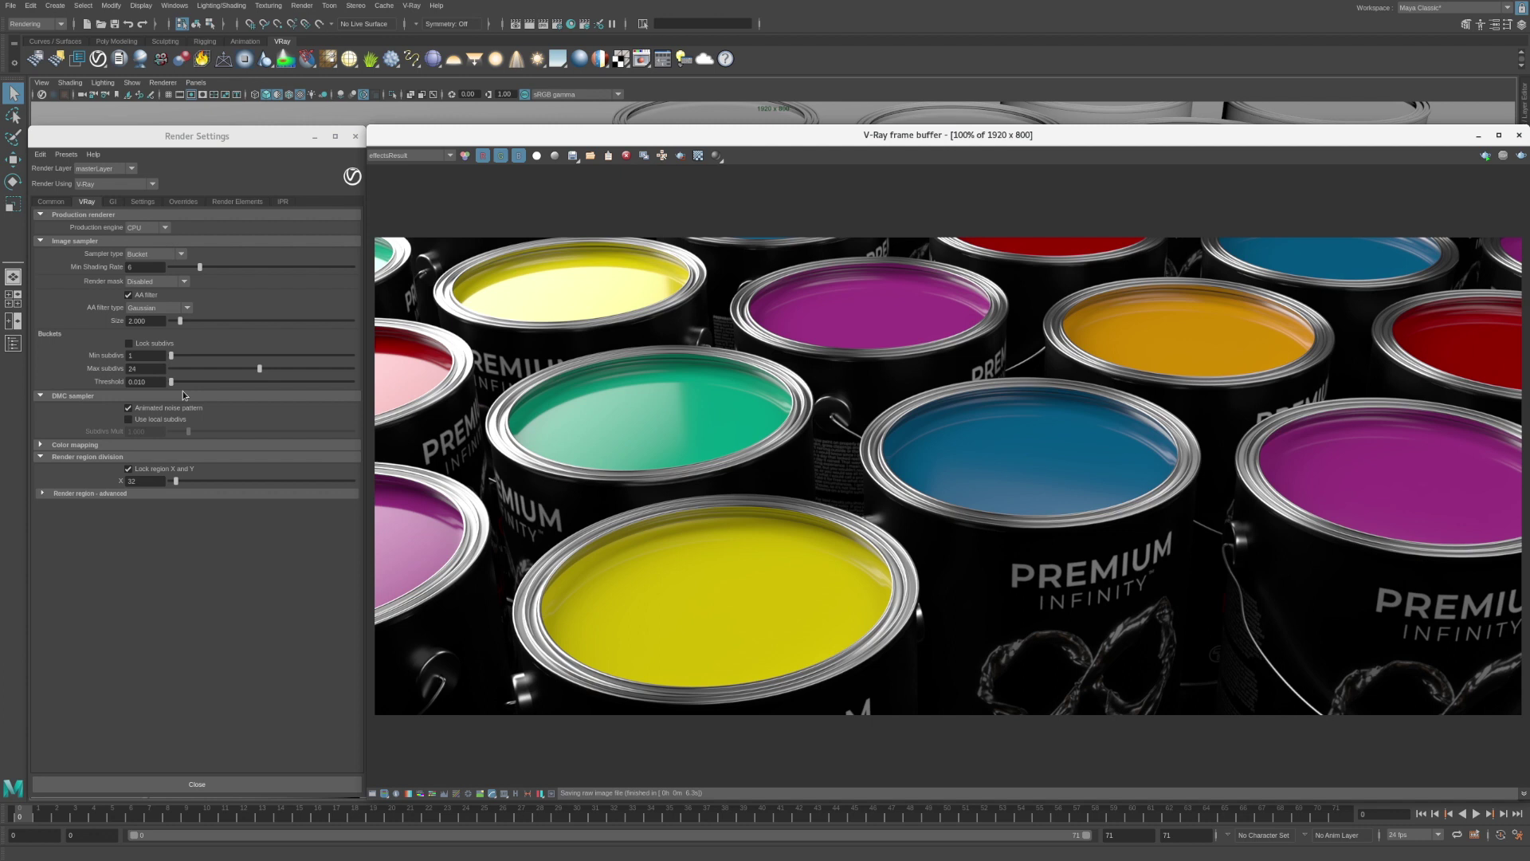
# Step: Show the GI tab with Brute force primary and Light cache secondary bounces
pyautogui.click(119, 203)
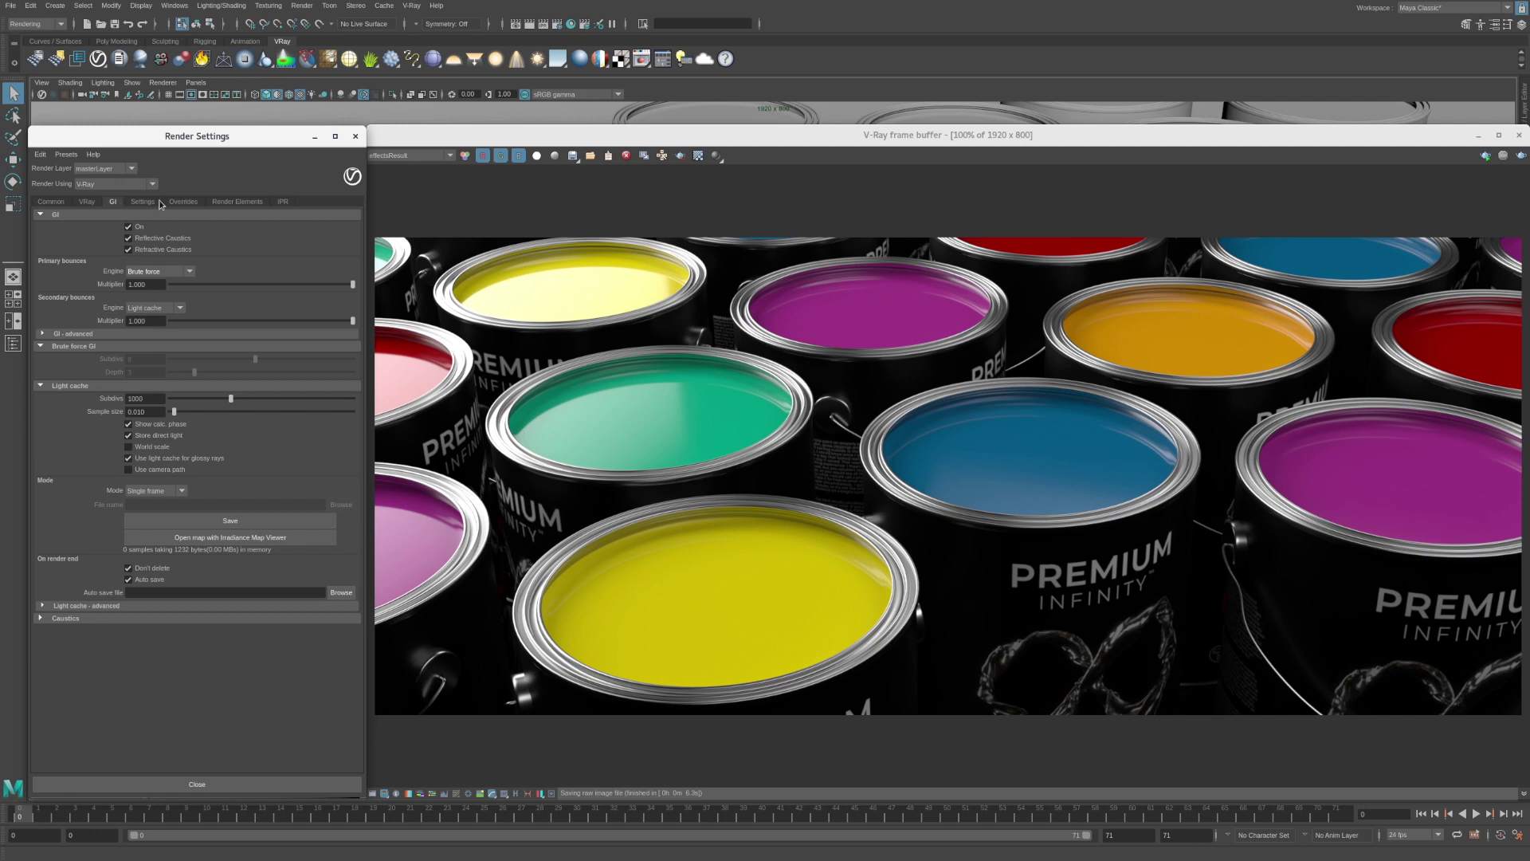
# Step: Review the V-Ray Settings and Overrides render settings, ending on the IPR options (trace depth 5, GI depth 3)
pyautogui.click(145, 202)
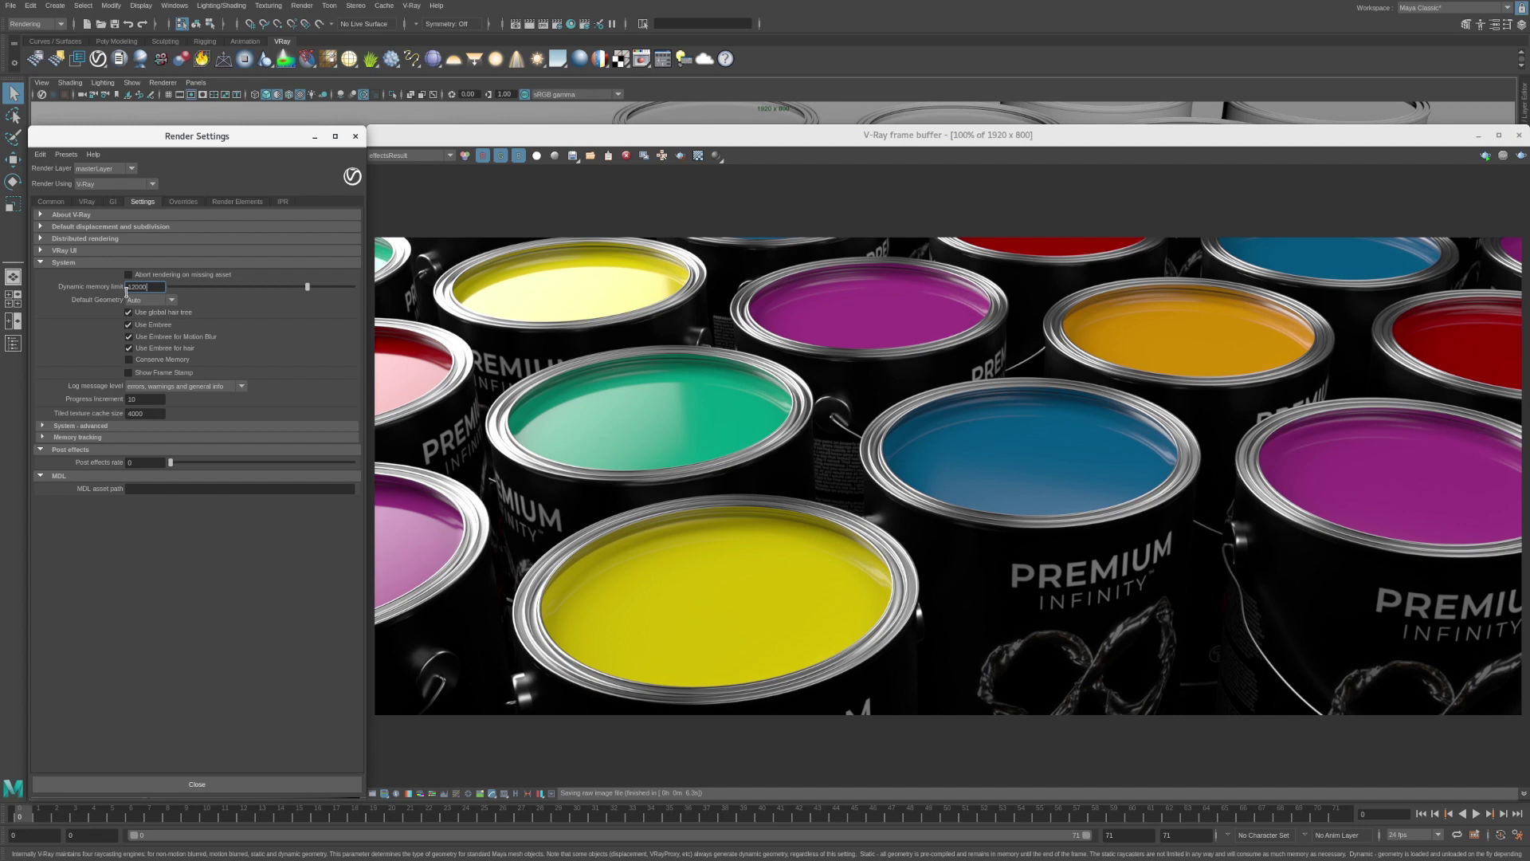
pyautogui.click(185, 201)
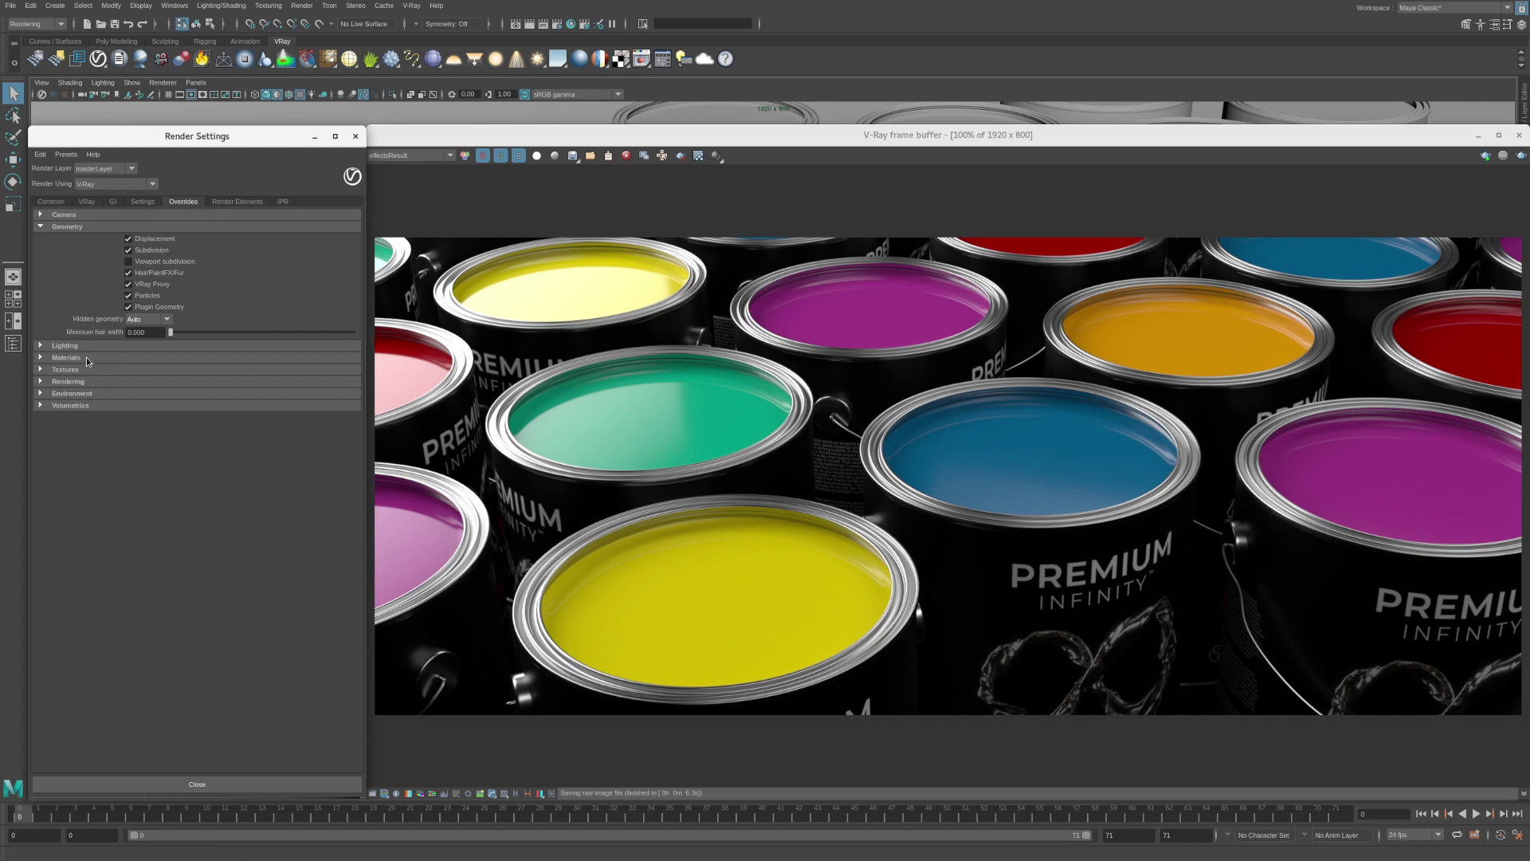
pyautogui.click(288, 203)
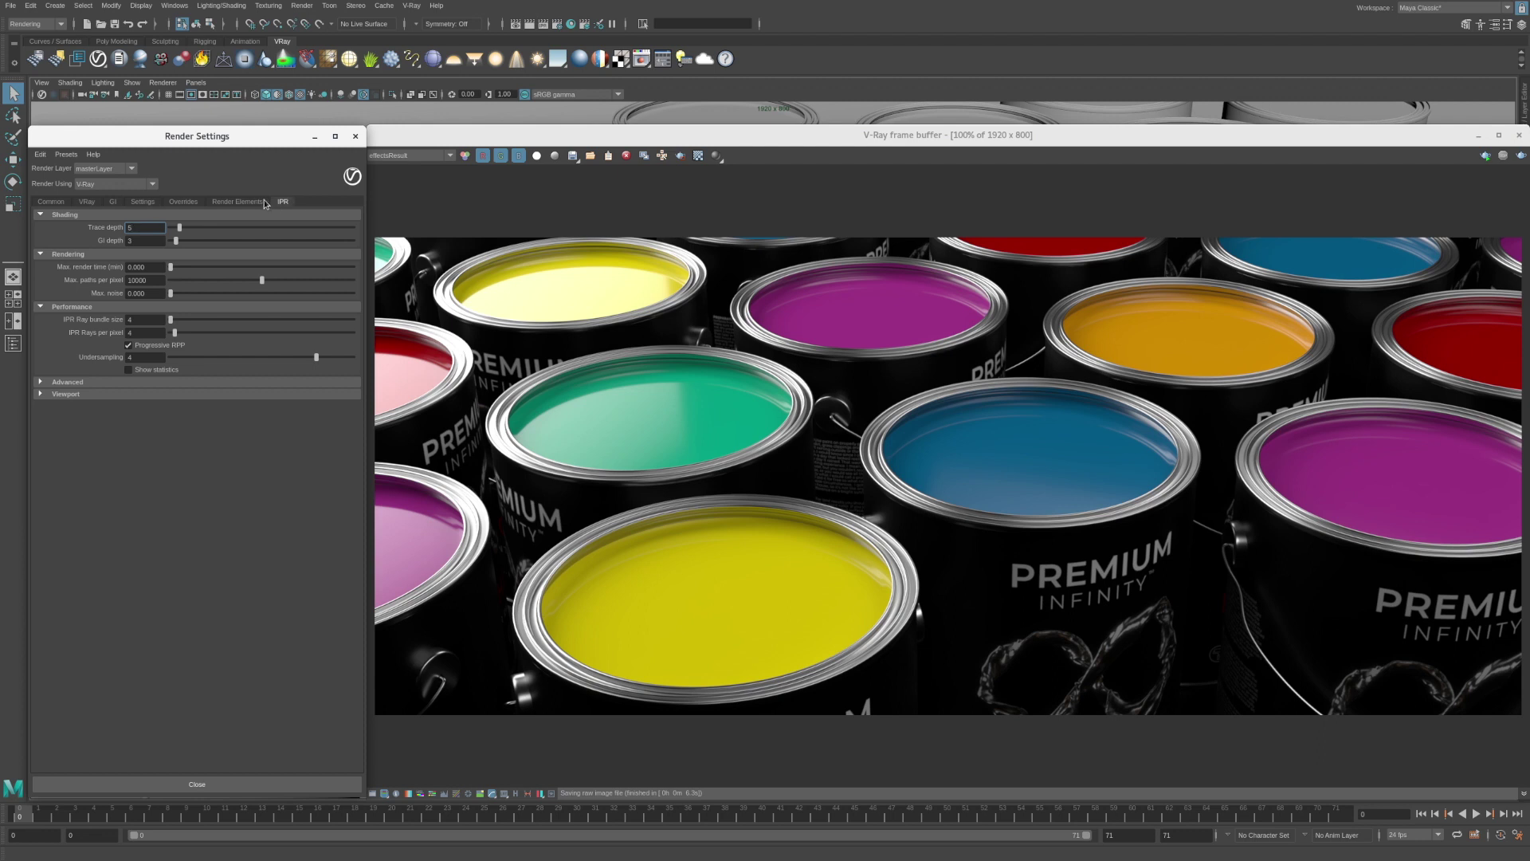
# Step: Show the Render Elements page with vrayRE_Denoiser and vrayRE_Sample_Rate listed as added elements
pyautogui.click(266, 202)
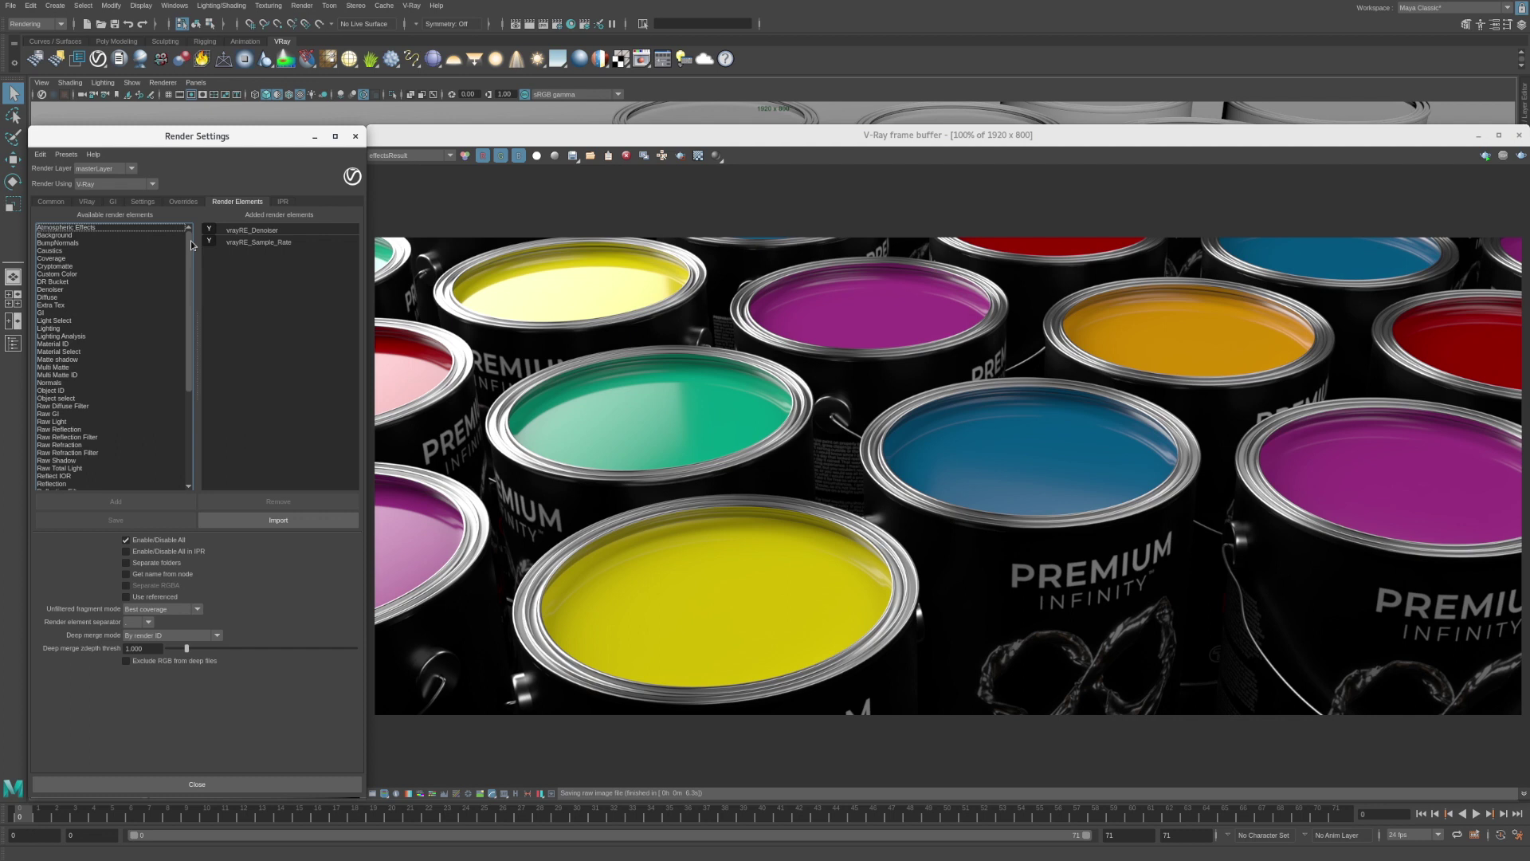
pyautogui.moveTo(189, 241); pyautogui.dragTo(189, 346)
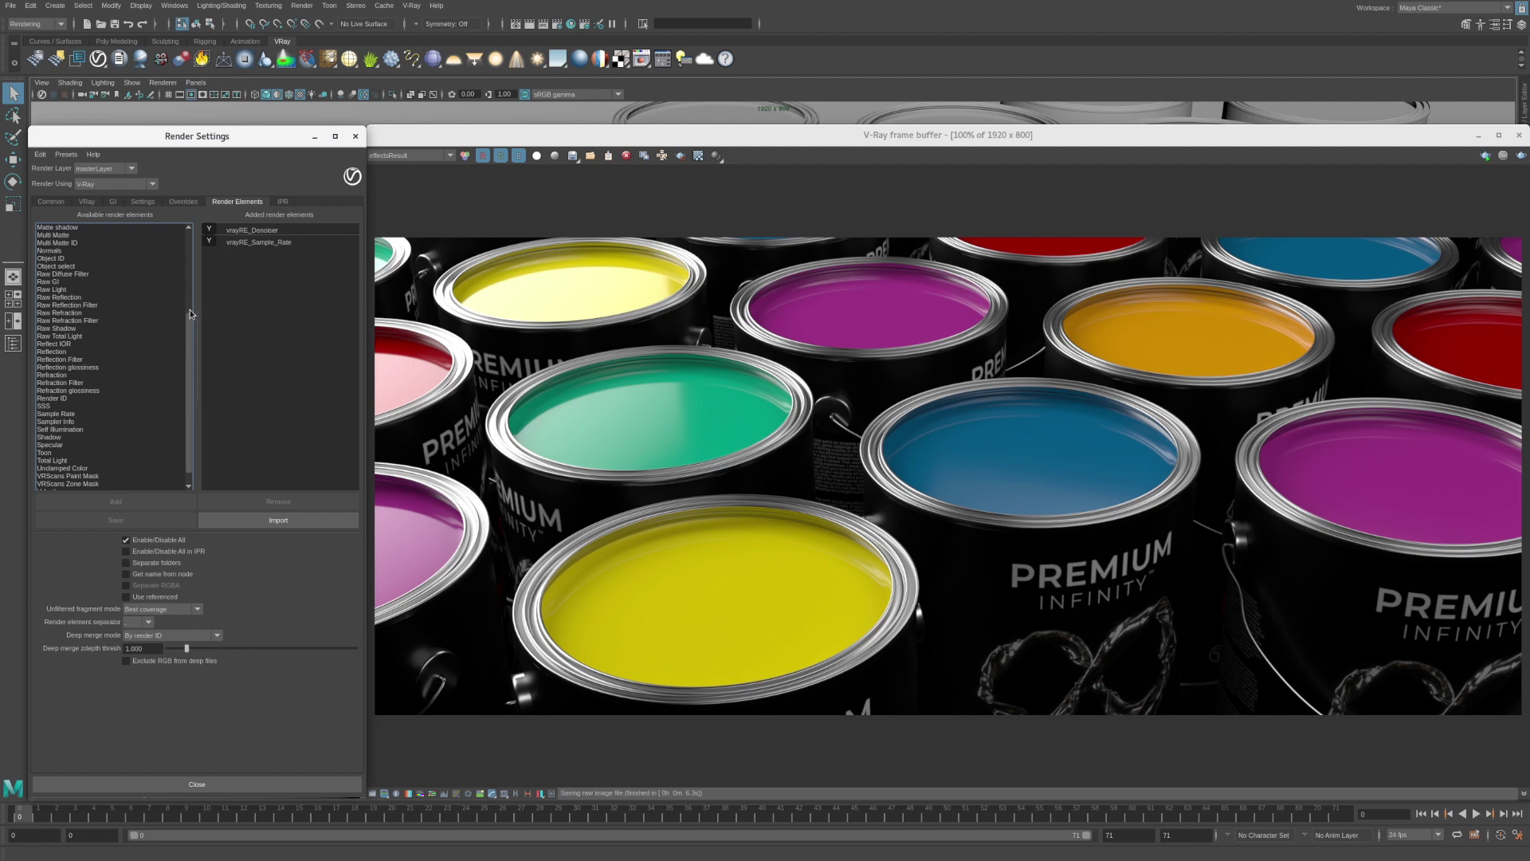
pyautogui.moveTo(191, 314); pyautogui.dragTo(194, 237)
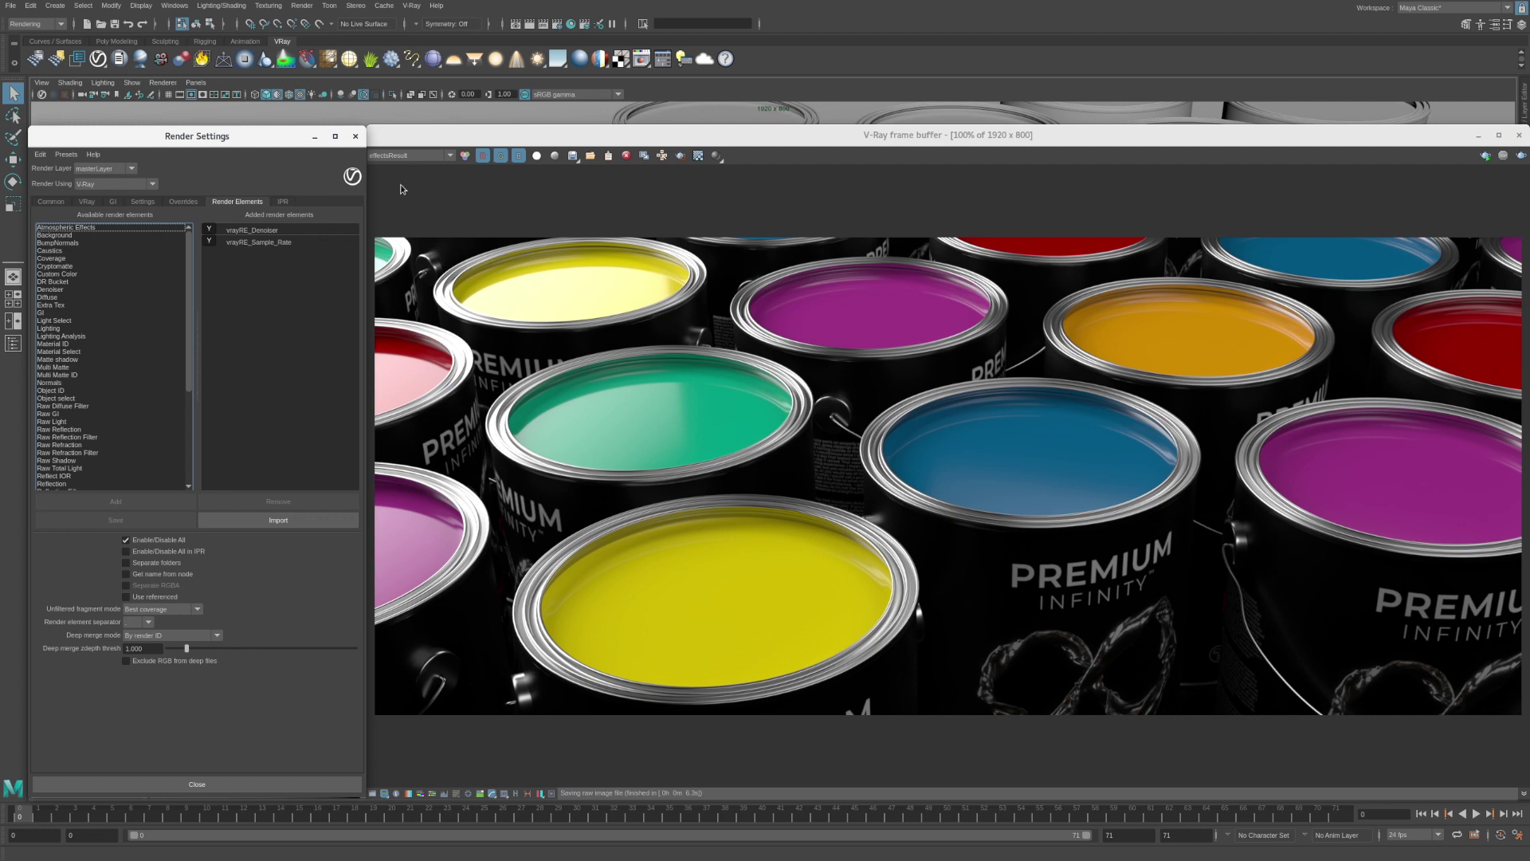
# Step: Switch the V-Ray frame buffer channel to sampleRate to see the paint-can heat map
pyautogui.click(424, 156)
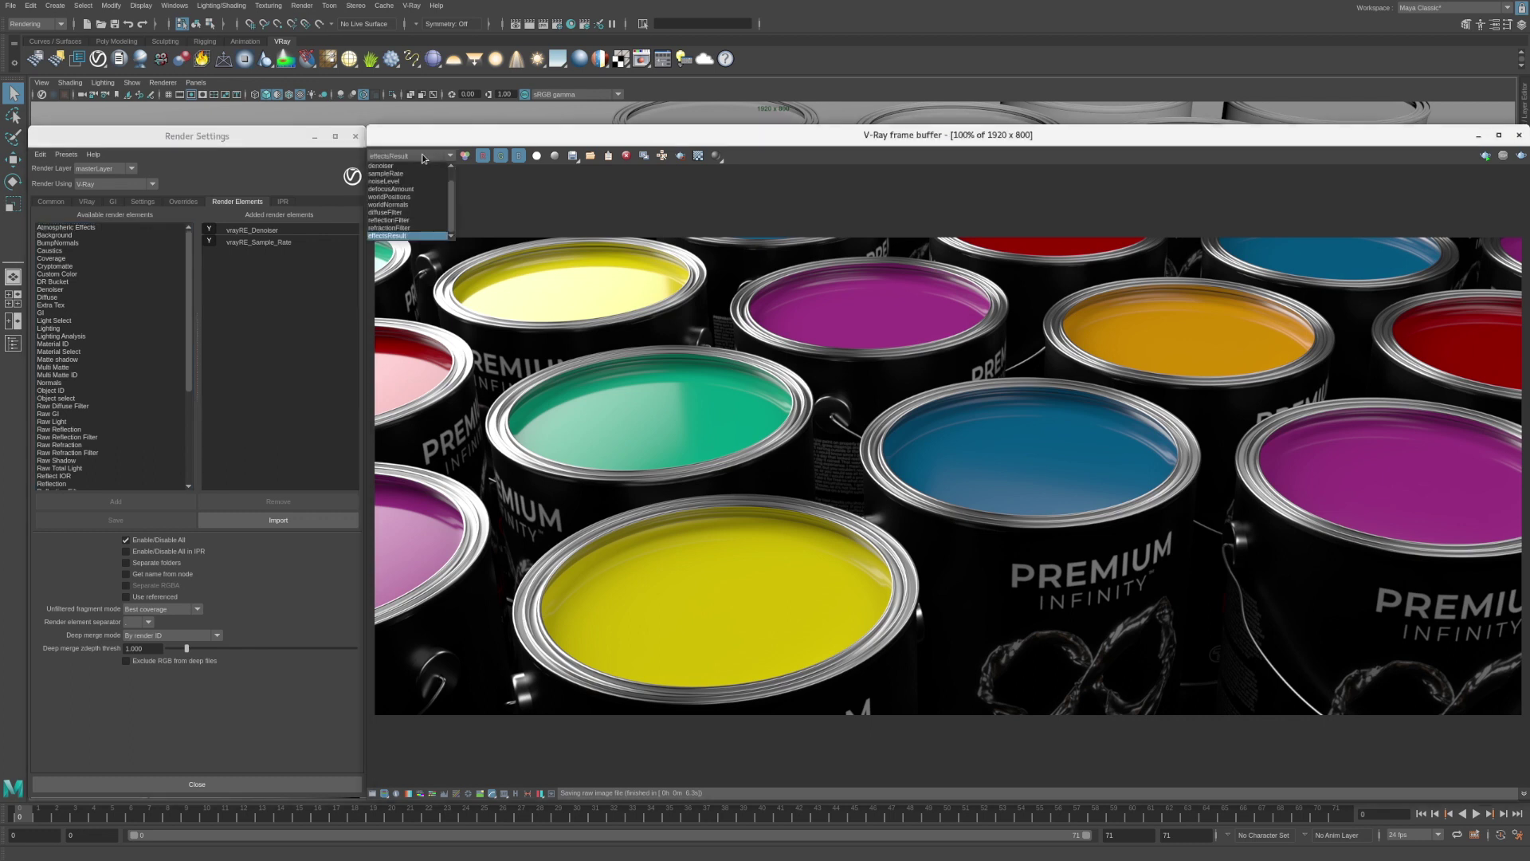
pyautogui.click(412, 174)
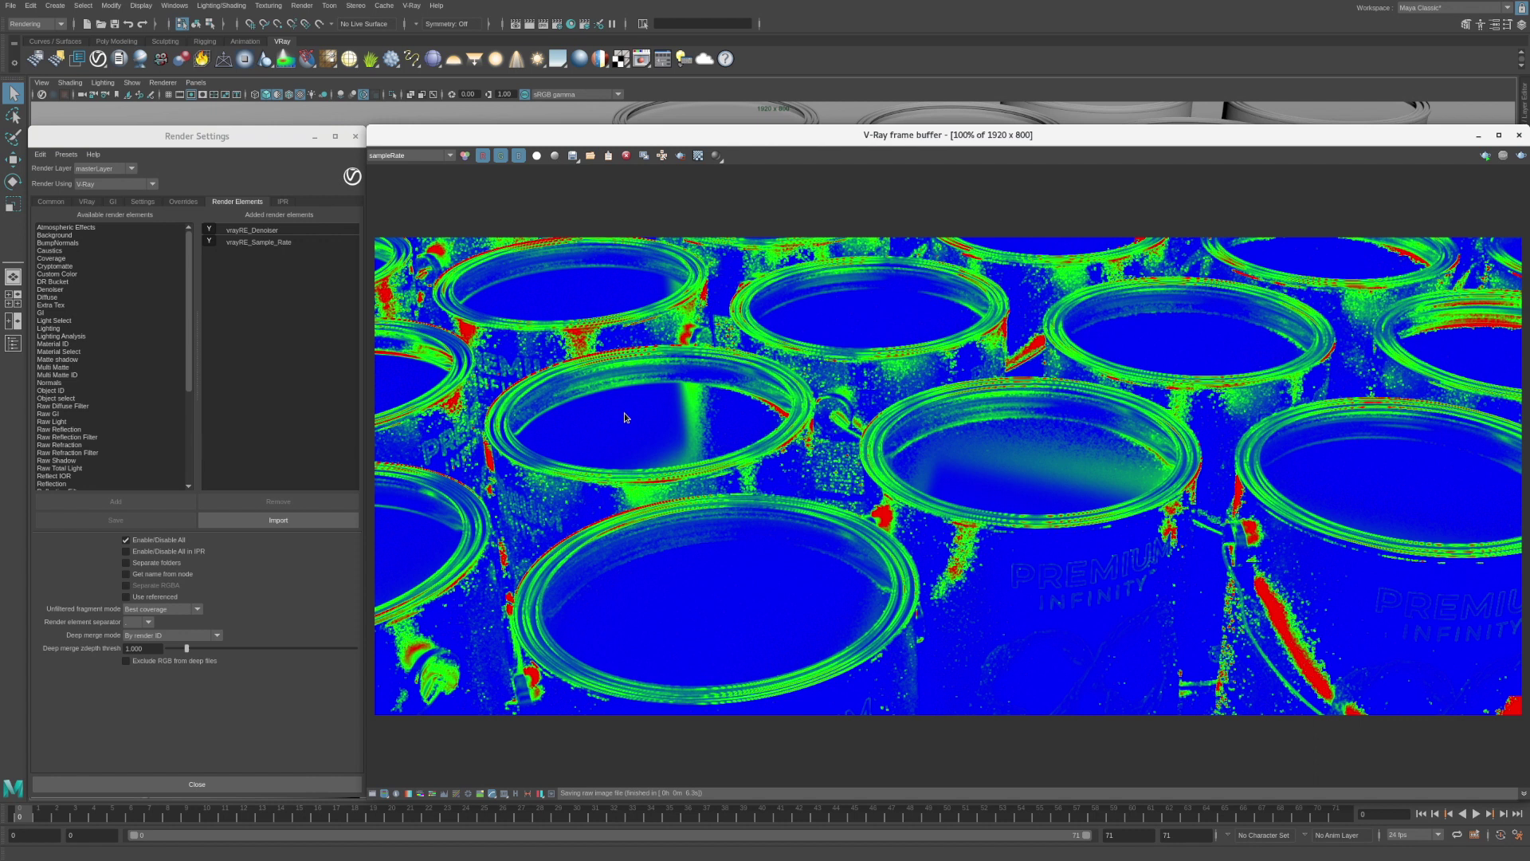
# Step: View the worldPositions, worldNormals and diffuseFilter passes in the frame buffer in turn
pyautogui.click(434, 157)
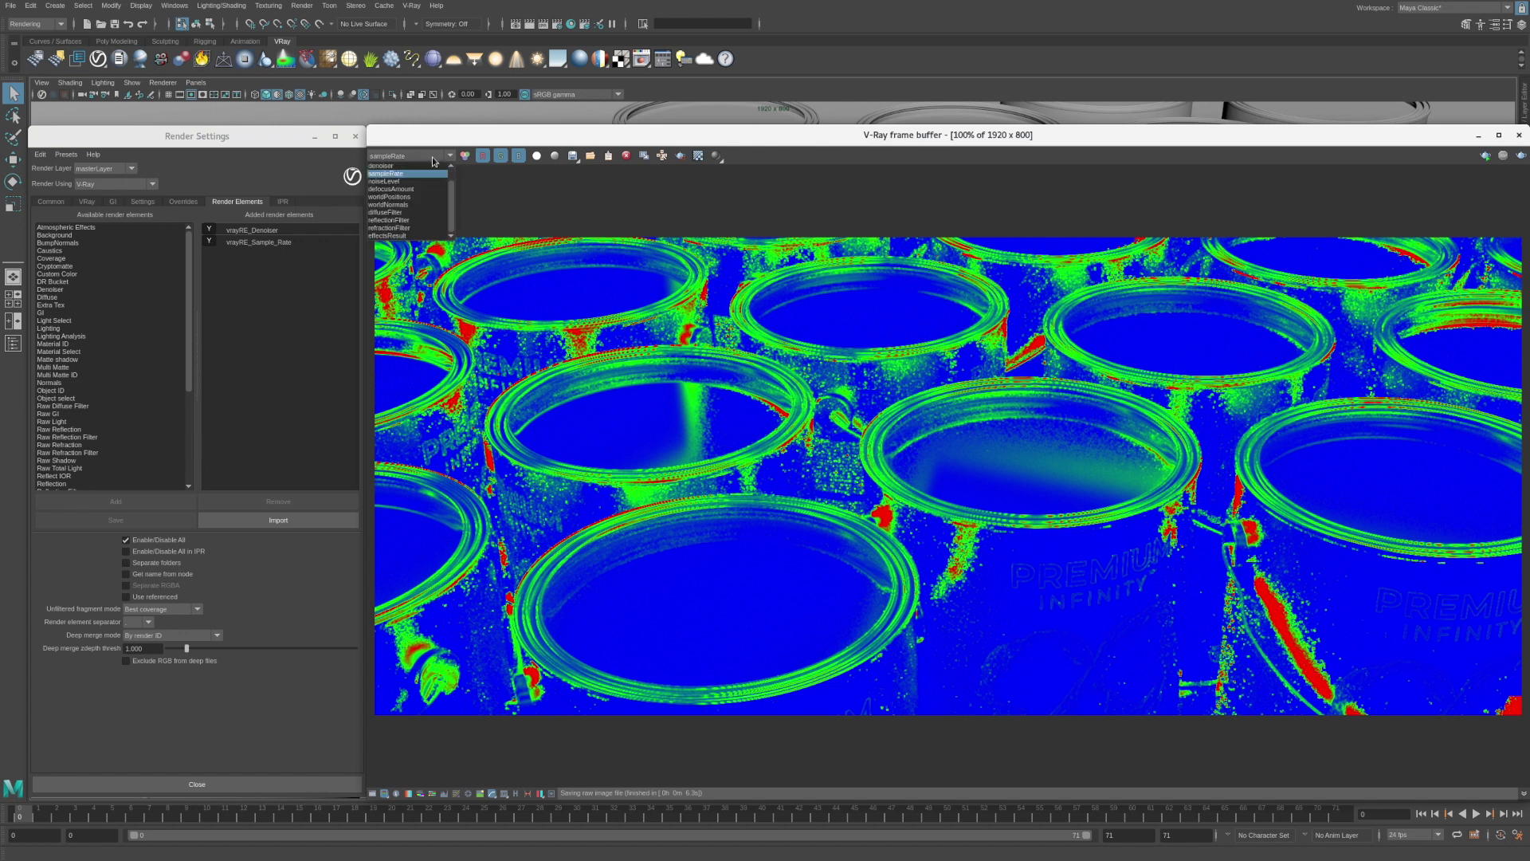
pyautogui.click(418, 197)
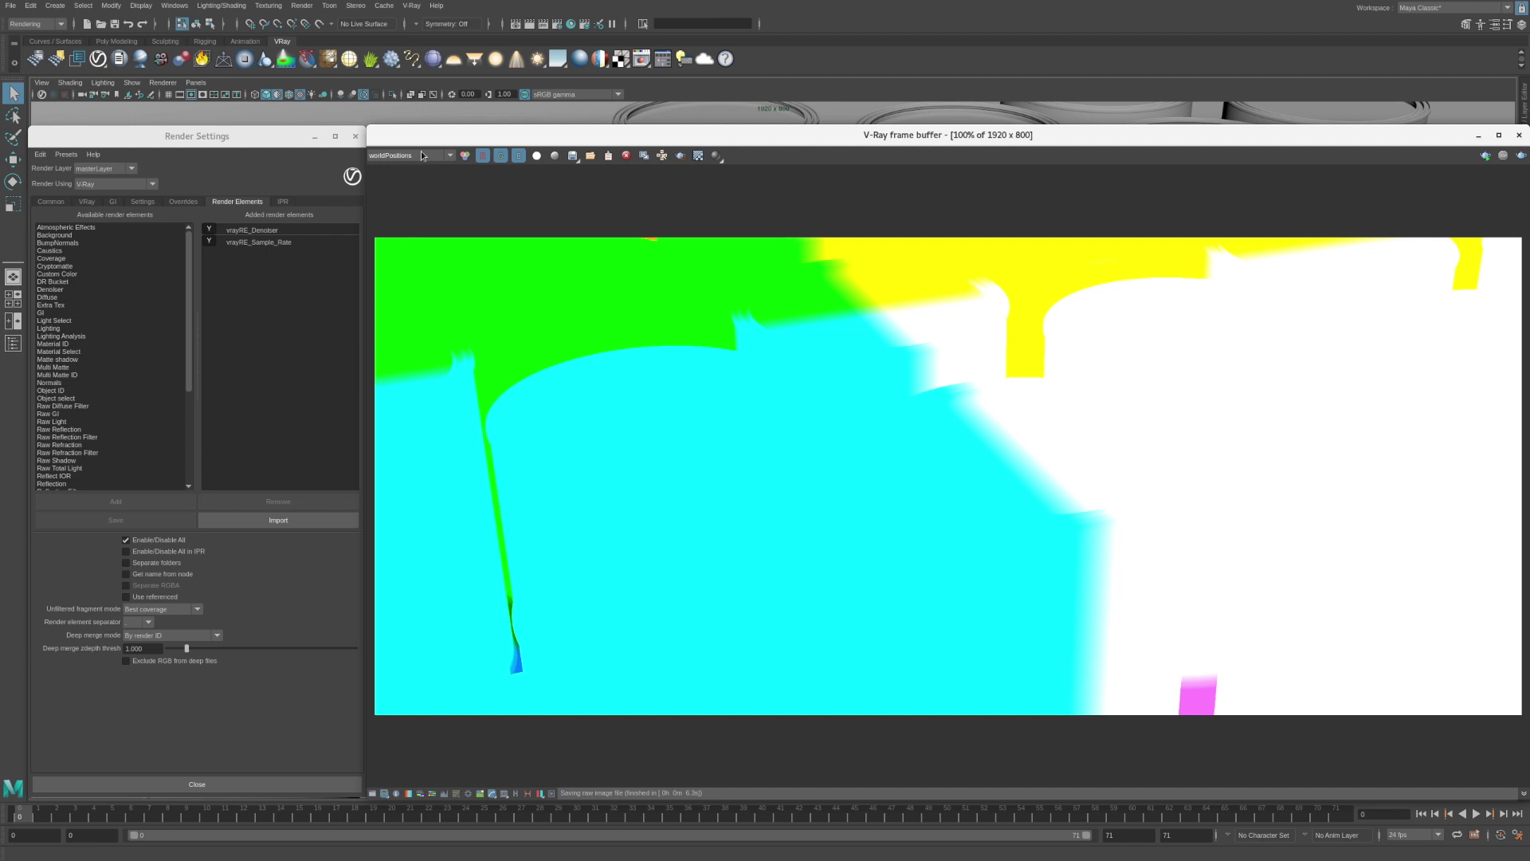
pyautogui.click(423, 155)
pyautogui.click(412, 205)
pyautogui.click(426, 157)
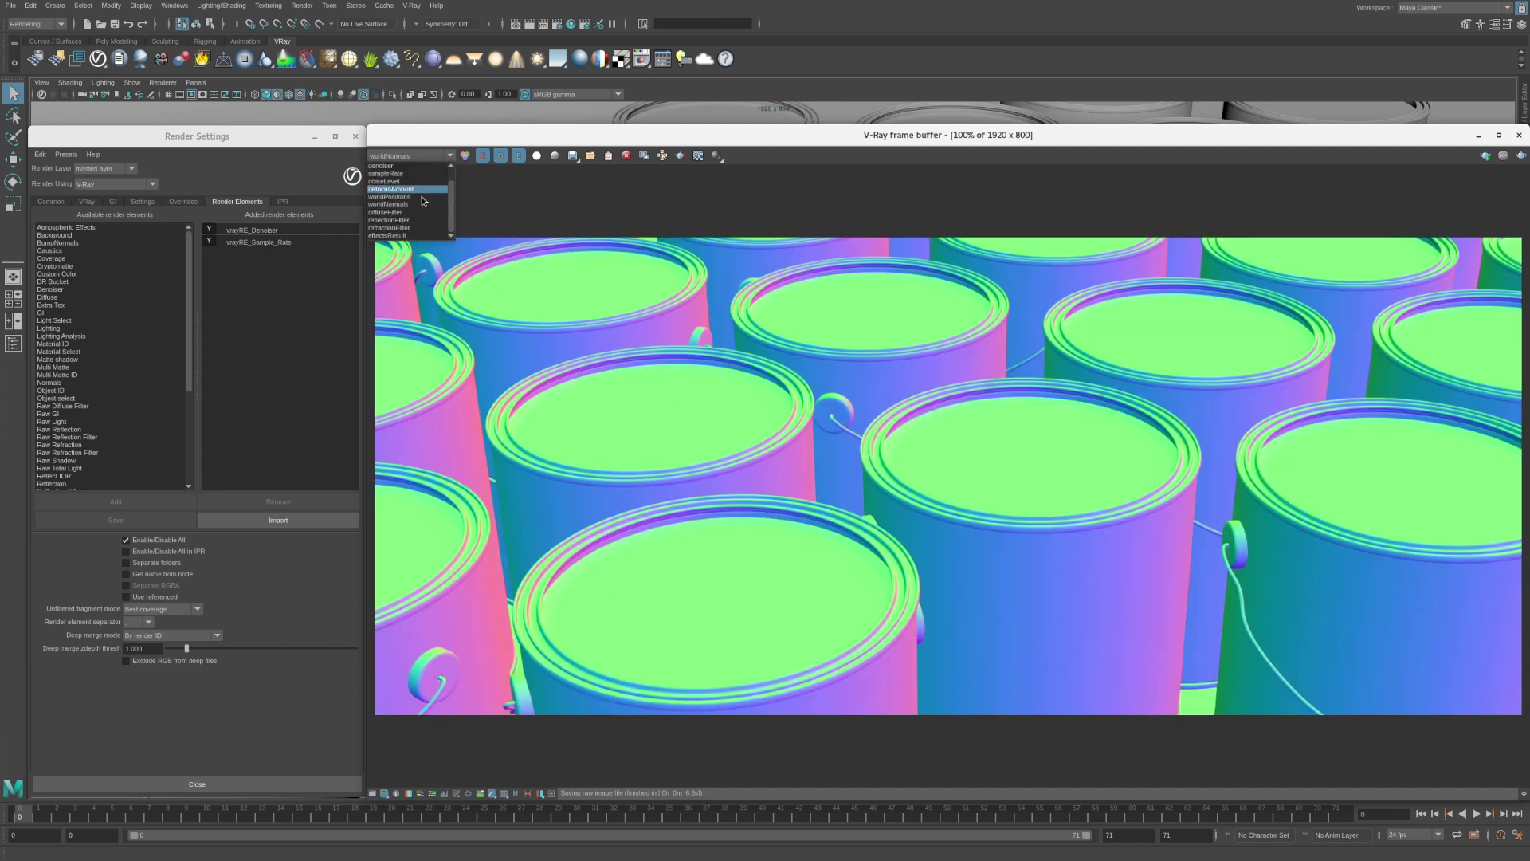
pyautogui.click(414, 214)
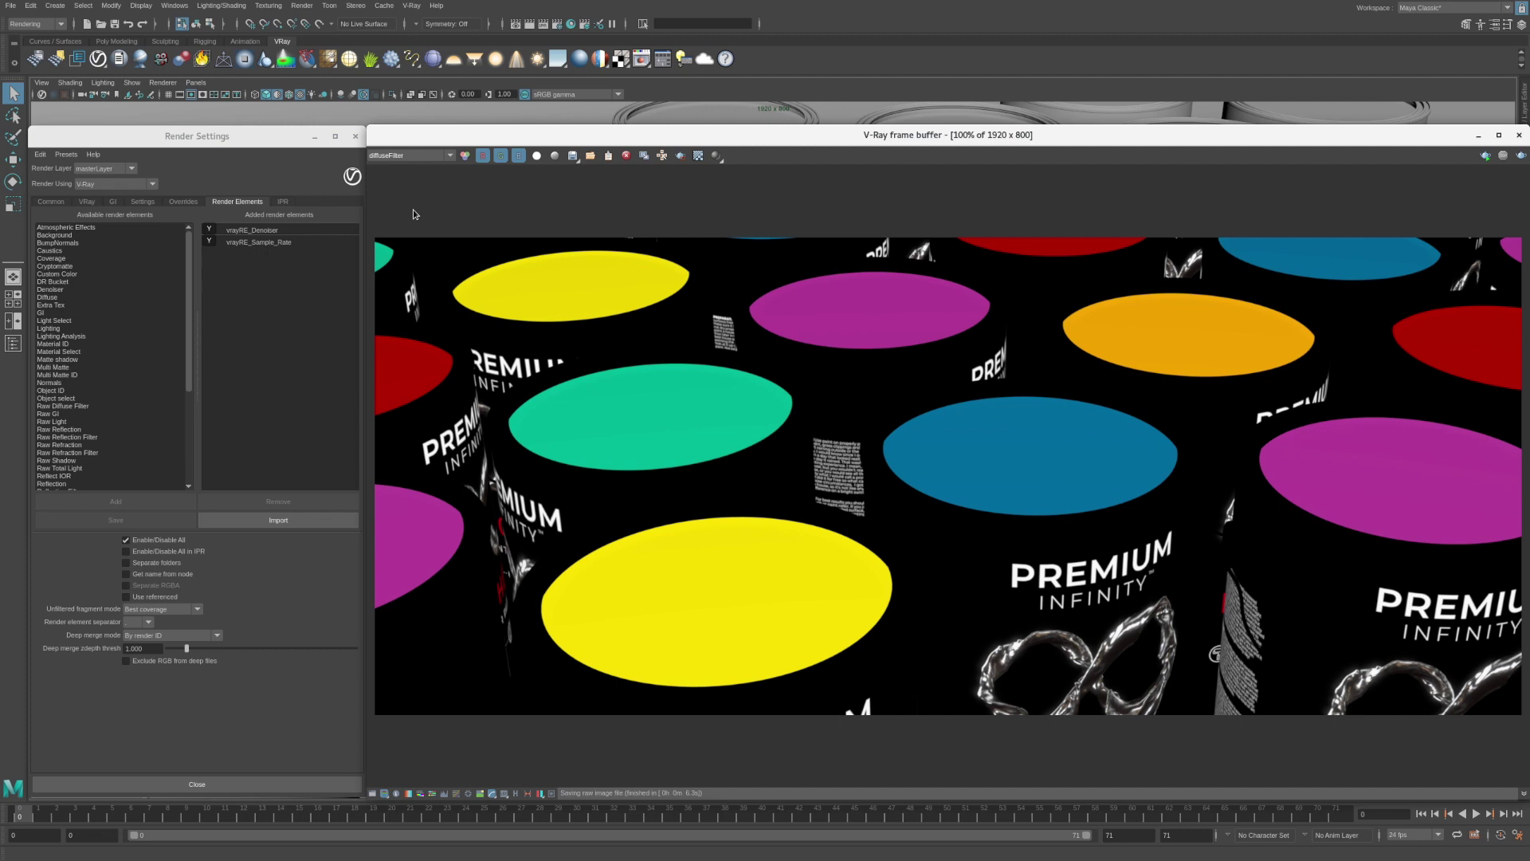
# Step: Return the frame buffer to the RGB color channel
pyautogui.click(415, 155)
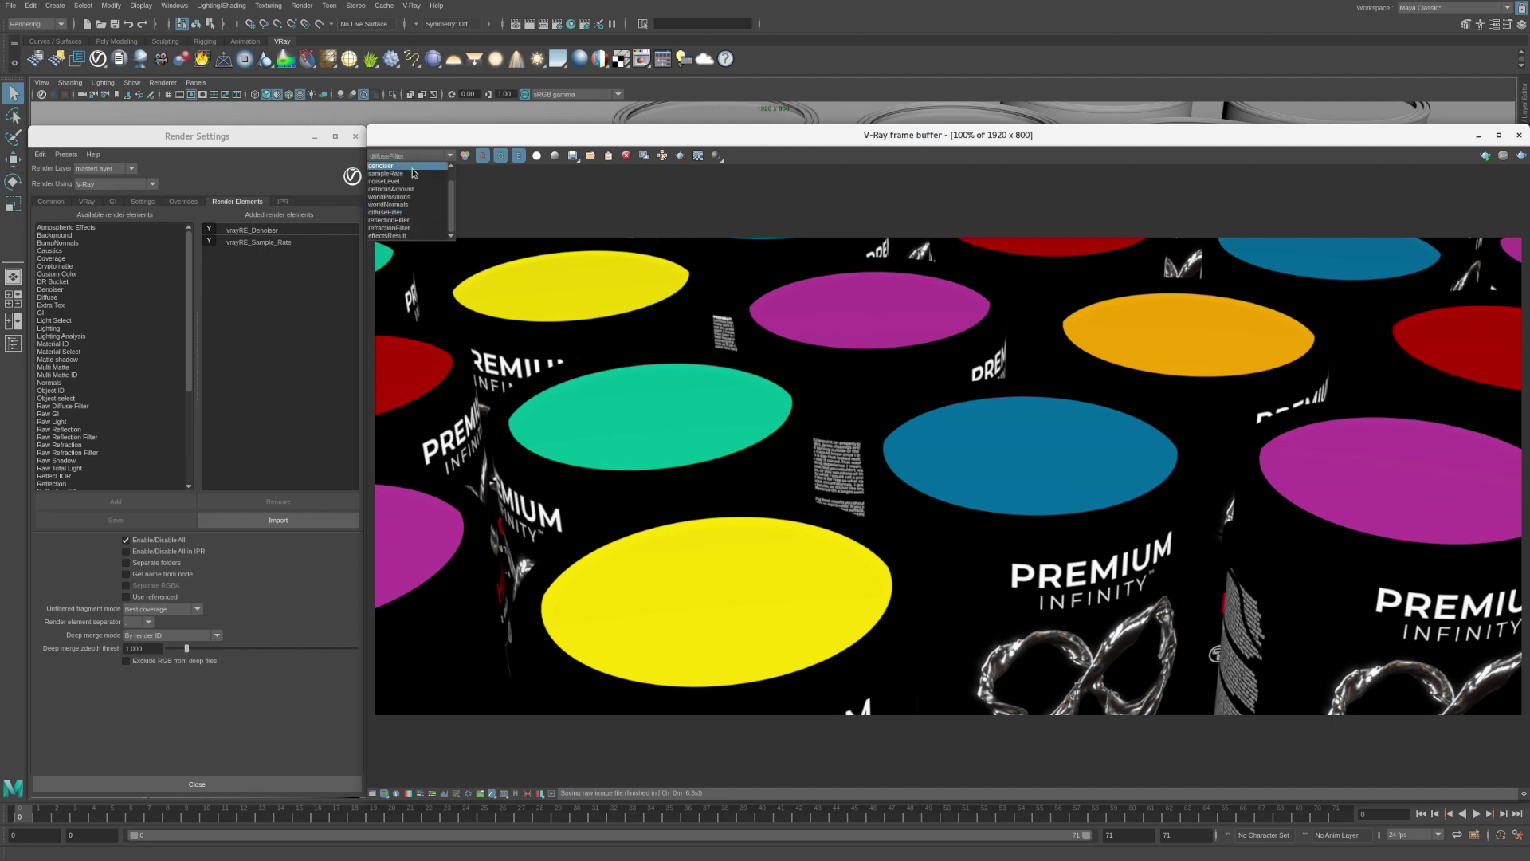
pyautogui.scroll(3, 413, 173)
pyautogui.click(410, 166)
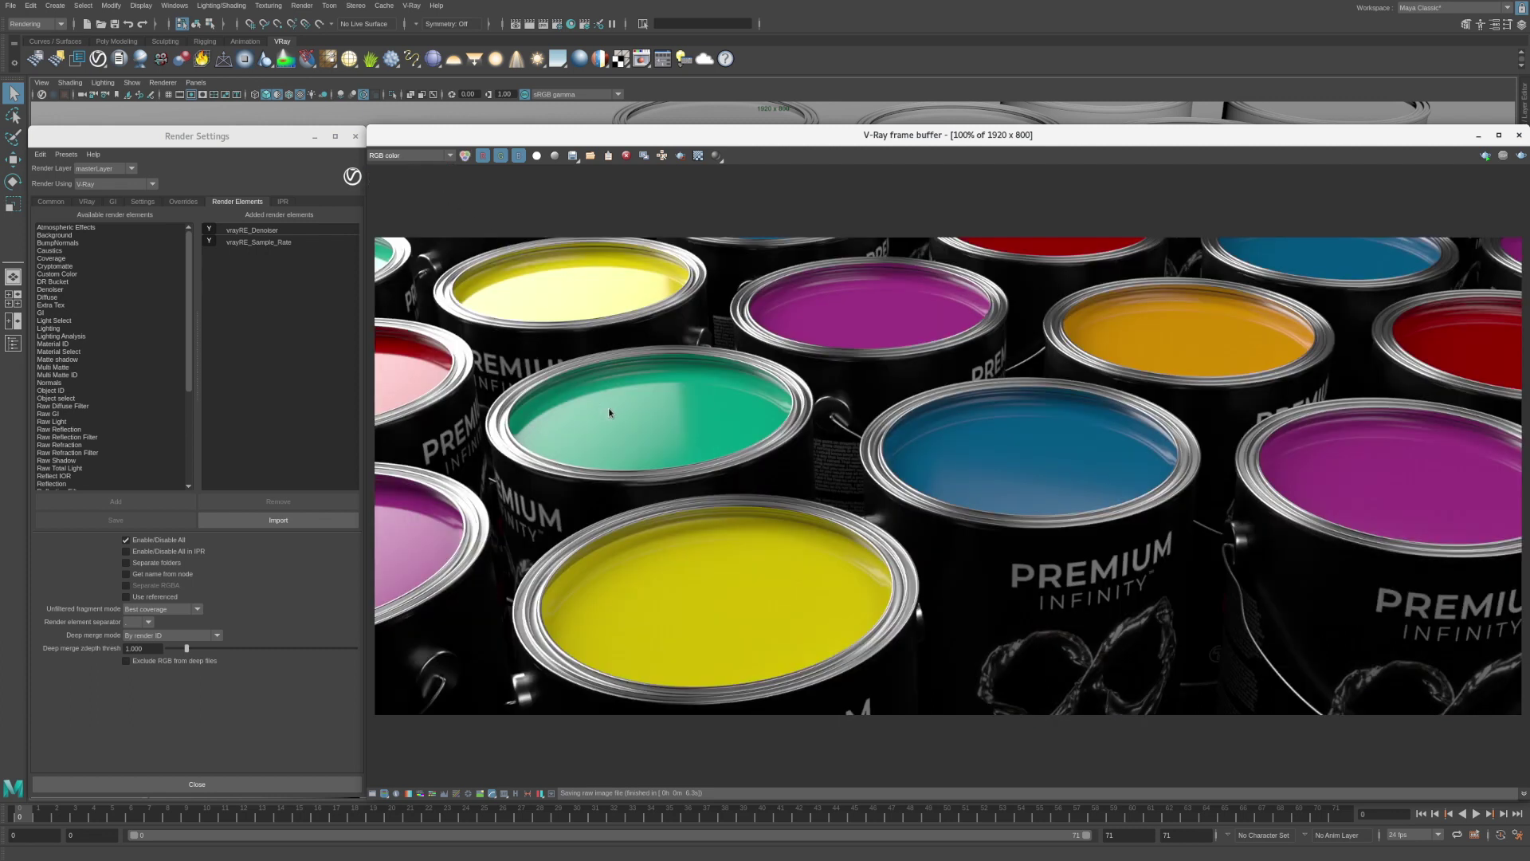
# Step: Zoom to 400% on the green can and view the denoiser channel close up
pyautogui.scroll(2, 611, 412)
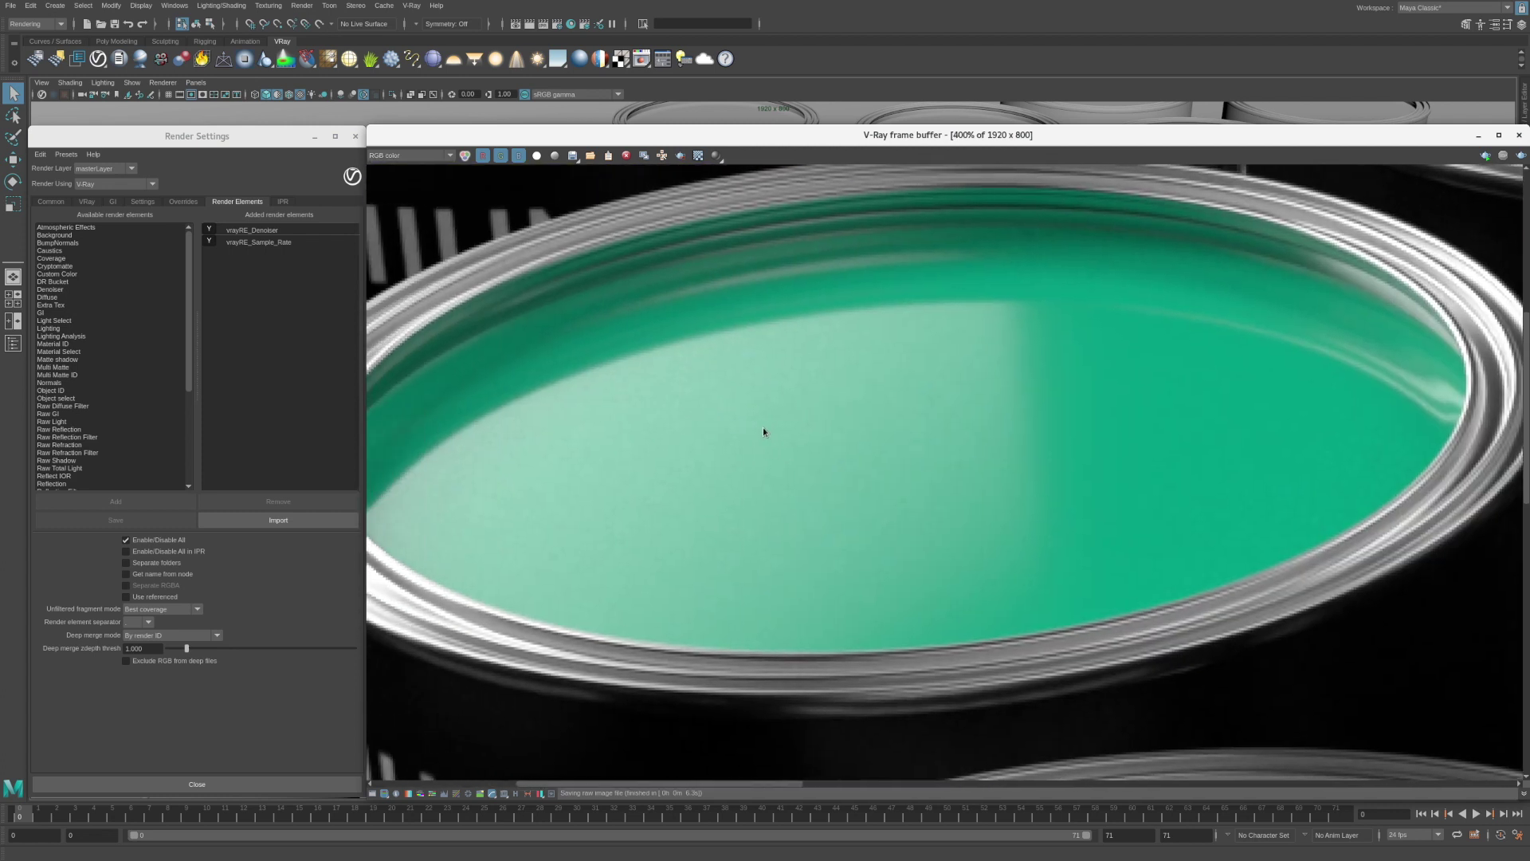
pyautogui.moveTo(834, 420); pyautogui.dragTo(874, 413, button='middle')
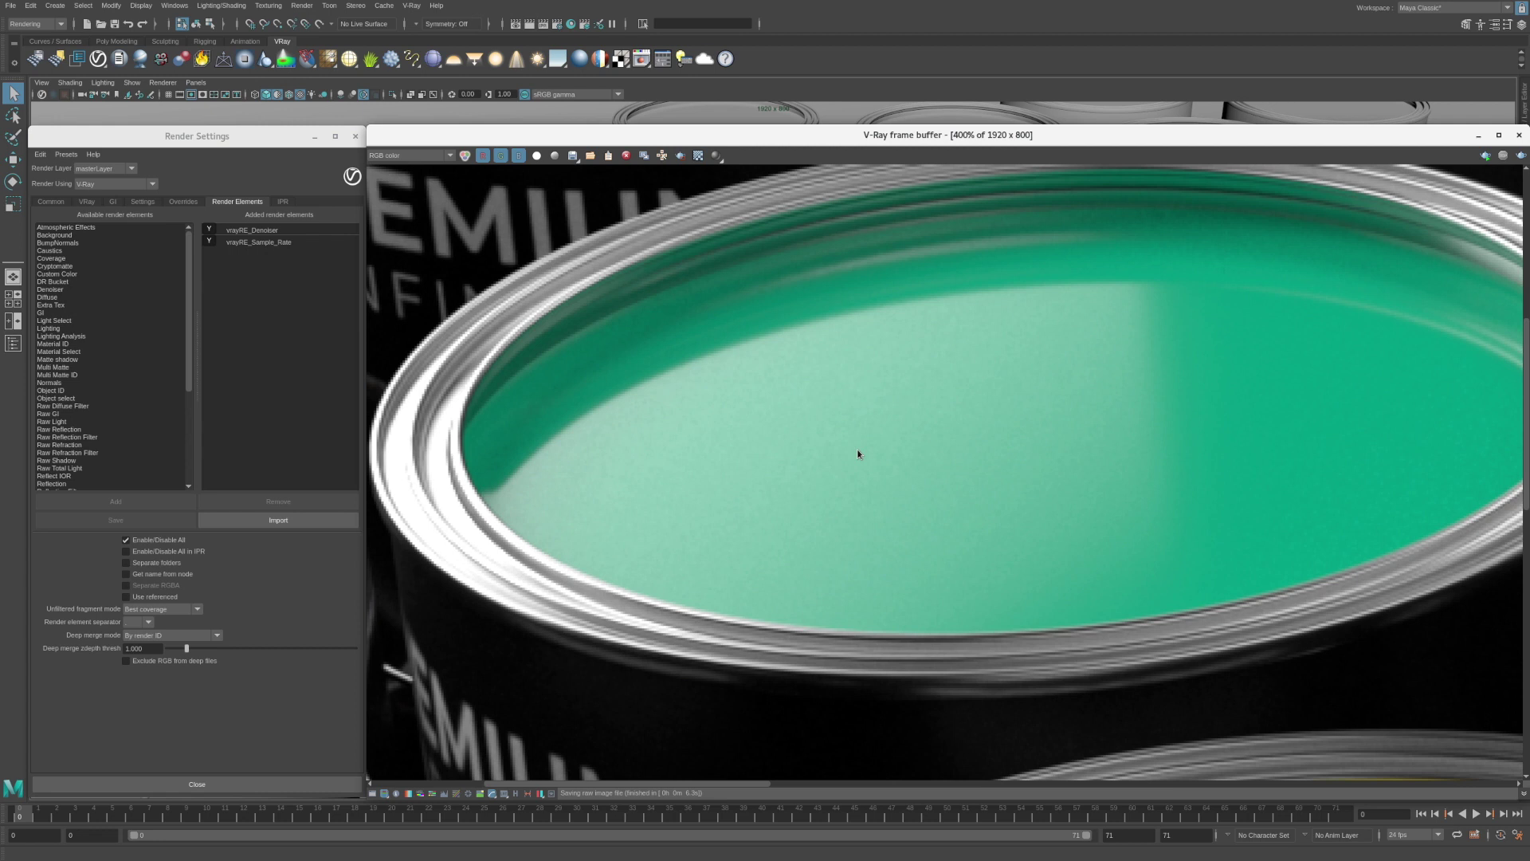
pyautogui.click(435, 158)
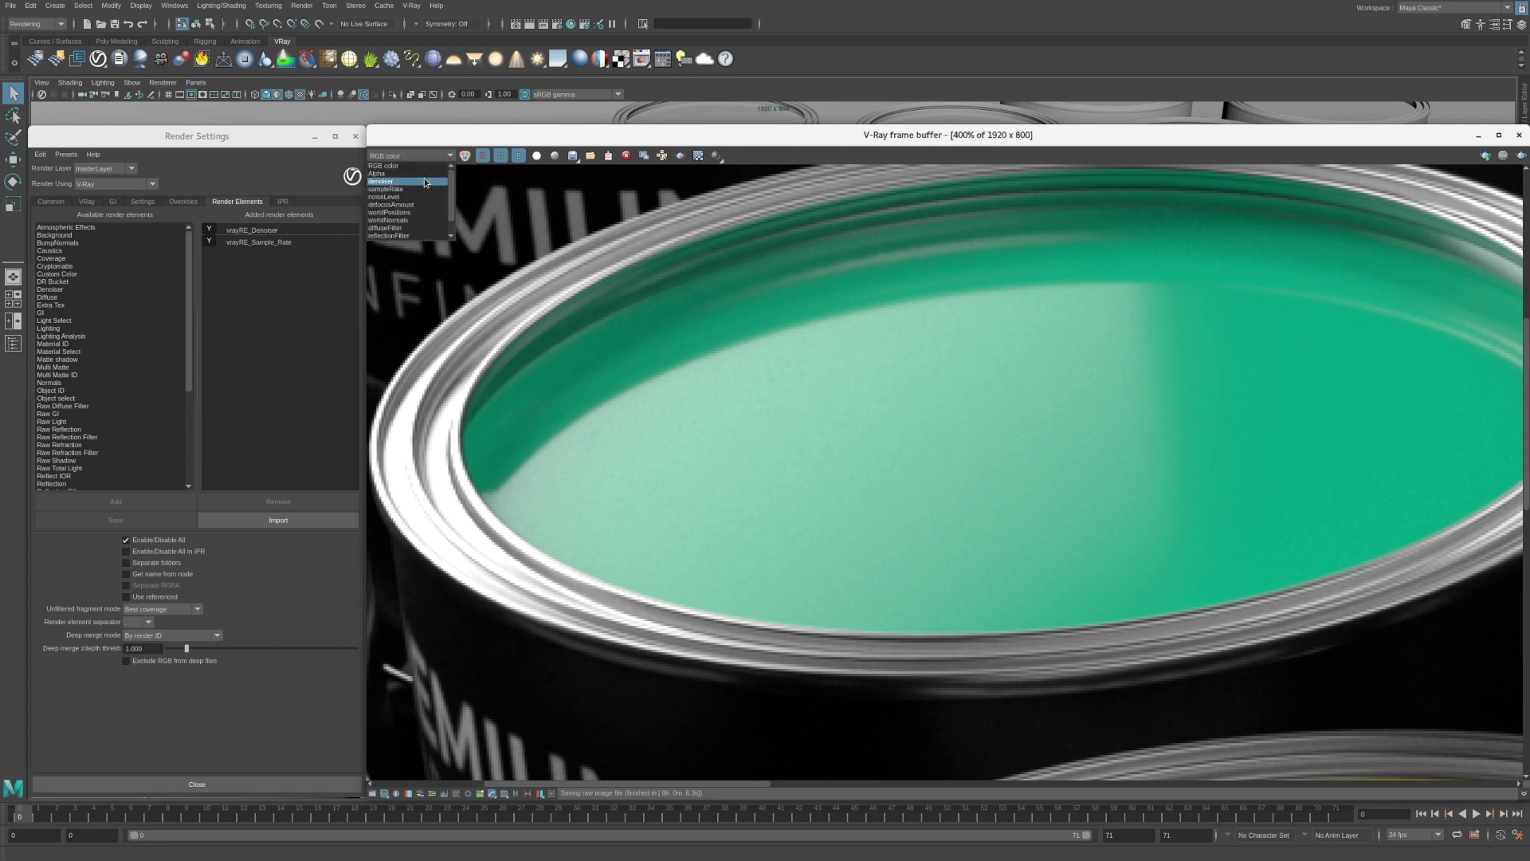
pyautogui.click(425, 182)
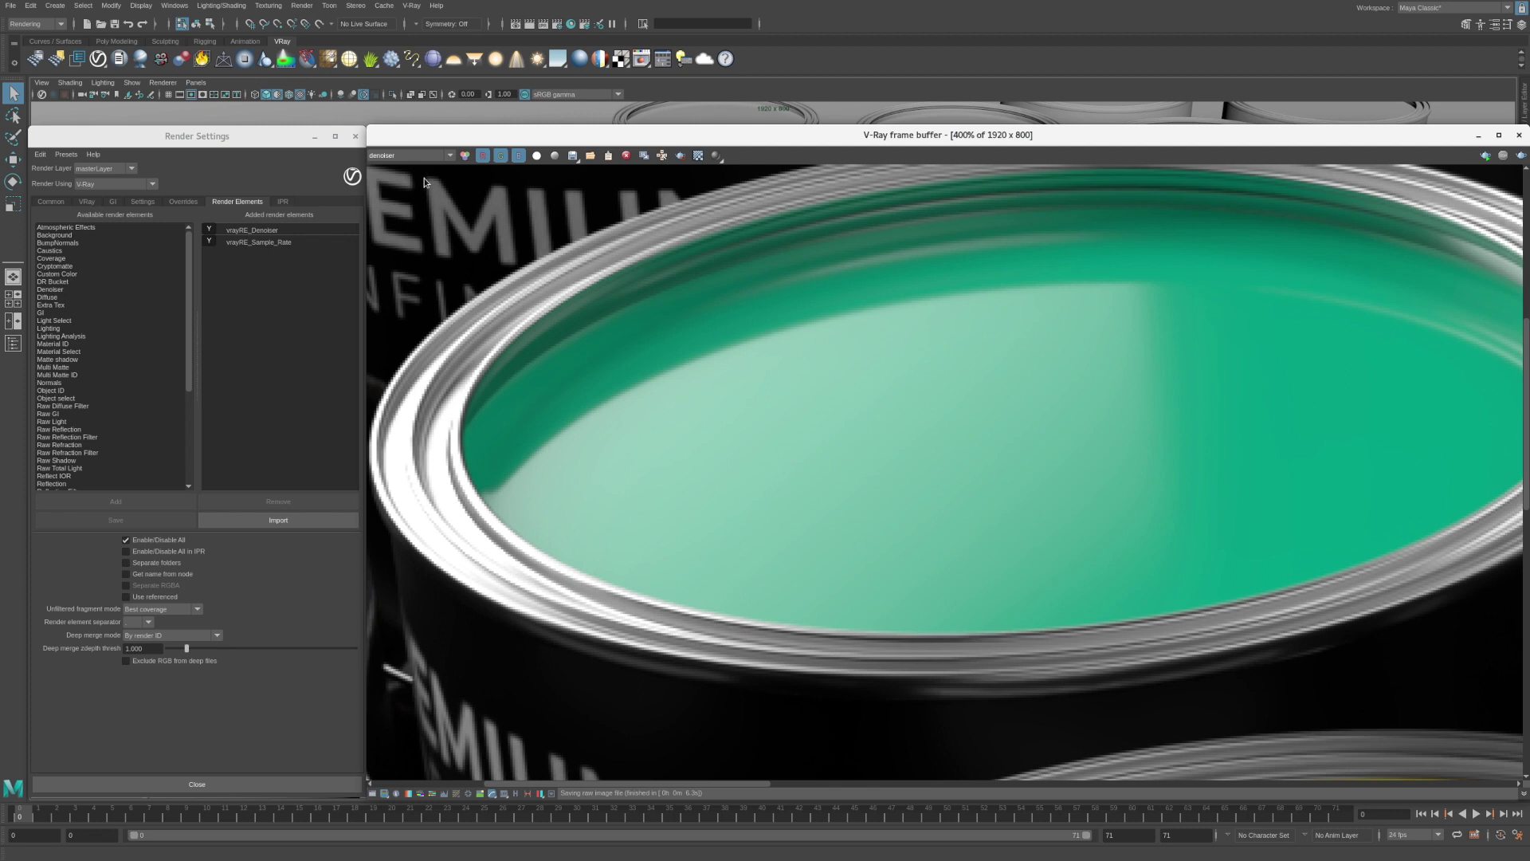
# Step: Compare the RGB color and effectsResult channels, finishing on effectsResult
pyautogui.click(465, 156)
pyautogui.click(465, 156)
pyautogui.click(465, 157)
pyautogui.click(466, 156)
pyautogui.doubleClick(692, 272)
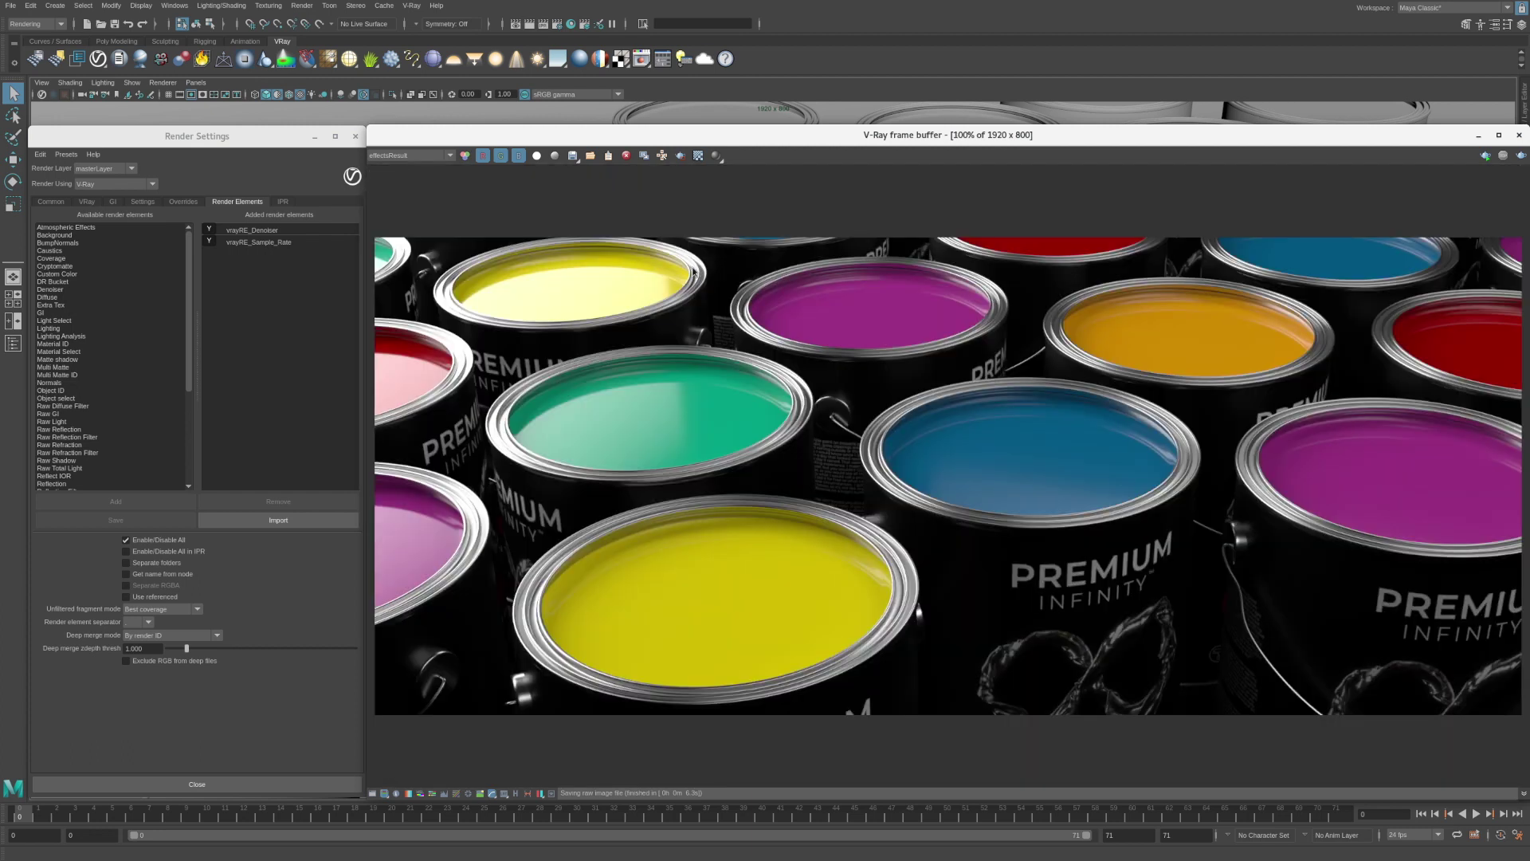